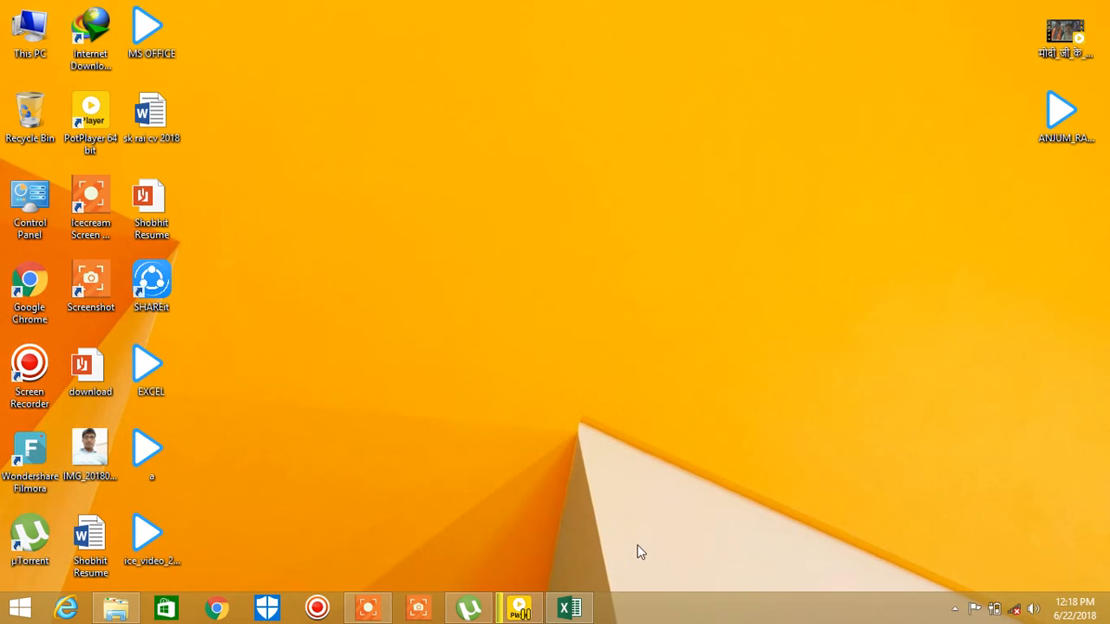
Switch to the Book1 workbook in Excel and enter "ERT solution" in cell J5.
{"action": "left_click", "coordinate": [574, 607]}
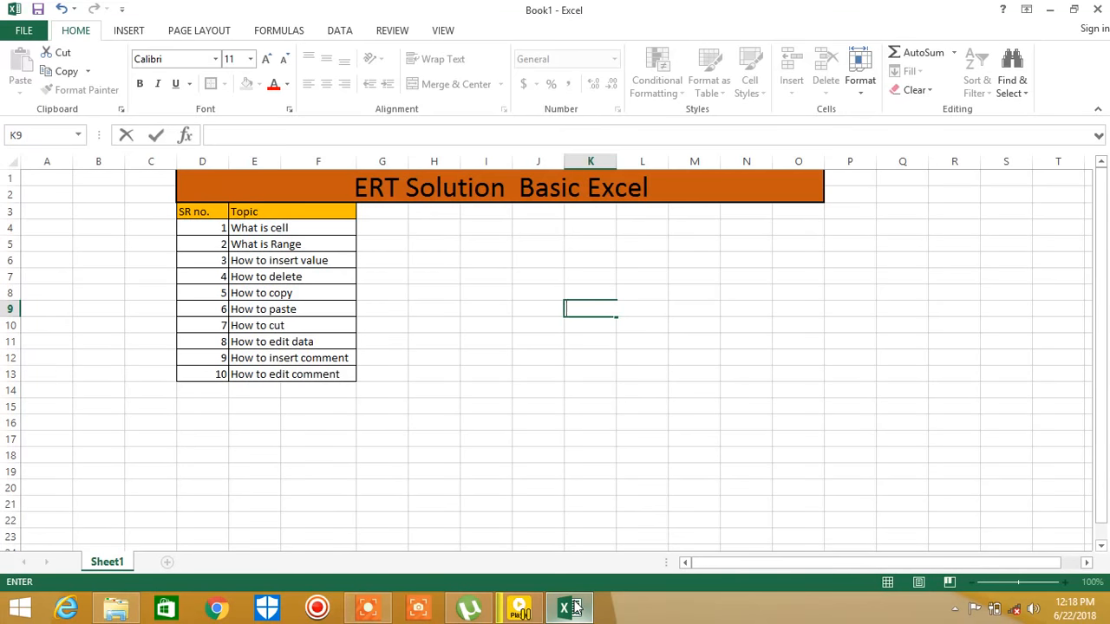
{"action": "left_click", "coordinate": [536, 248]}
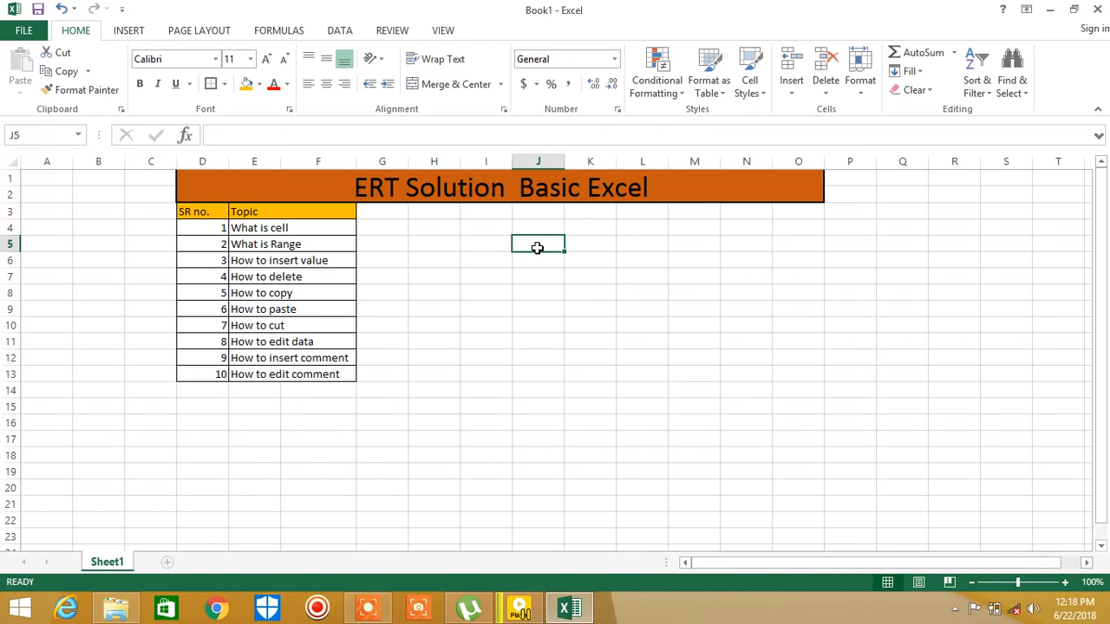
{"action": "type", "text": "E"}
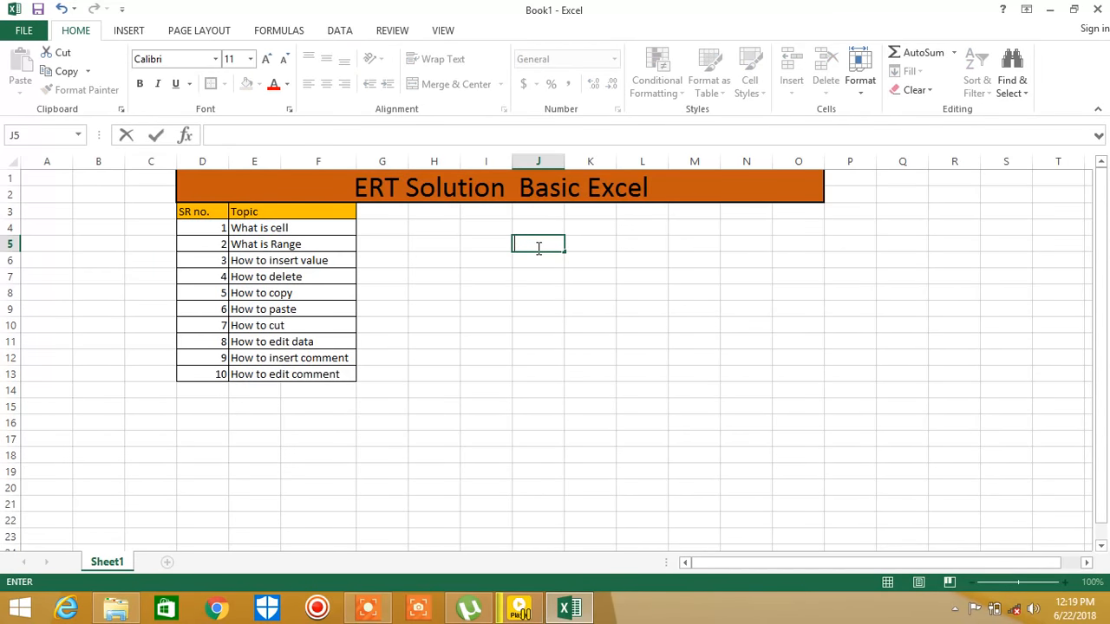
{"action": "type", "text": "RT solution"}
{"action": "key", "text": "Return"}
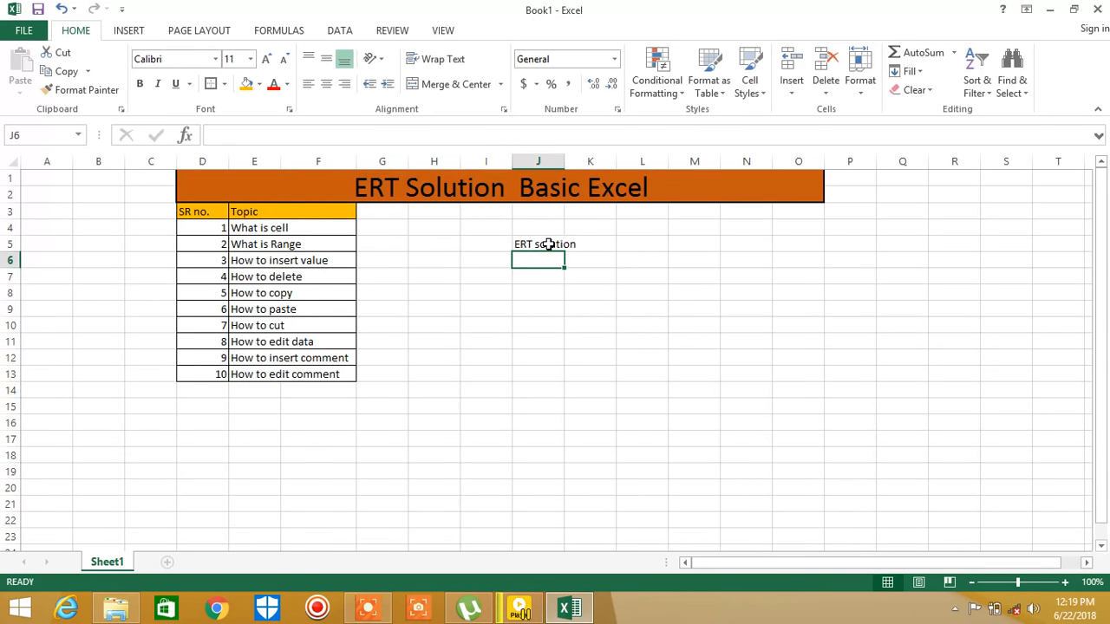
Clear the text from cell J5.
{"action": "left_click", "coordinate": [548, 244]}
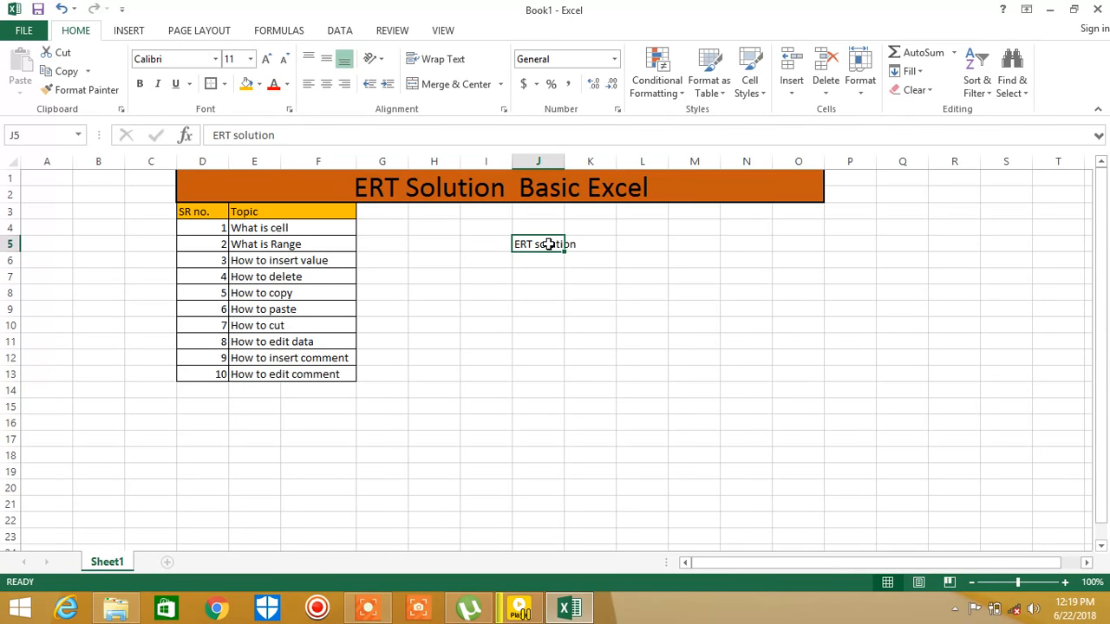
{"action": "key", "text": "BackSpace"}
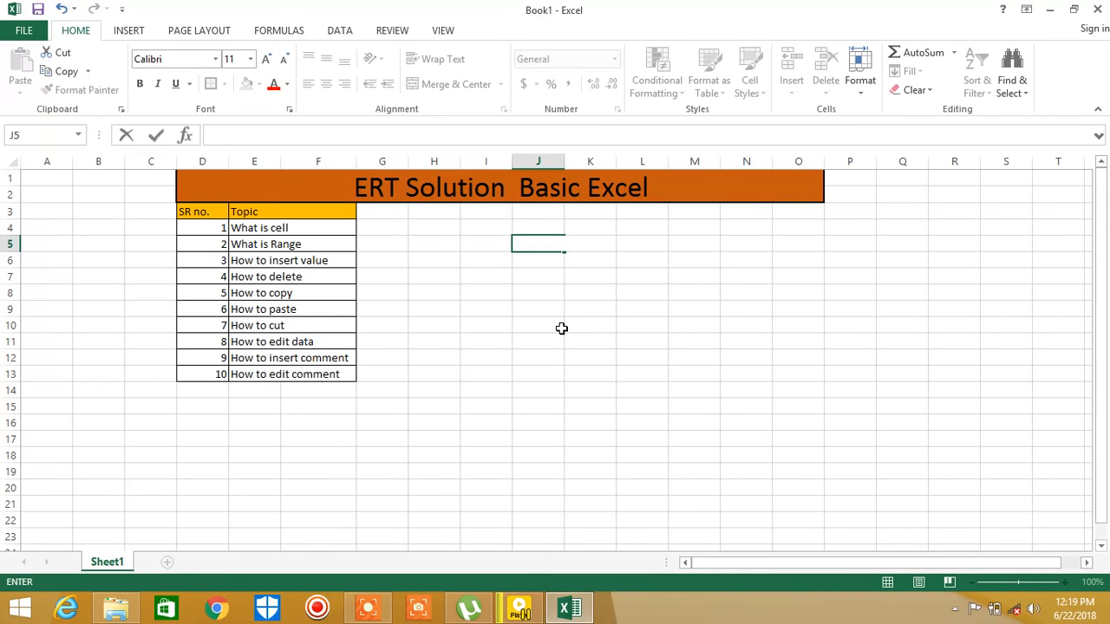
{"action": "left_click", "coordinate": [543, 262]}
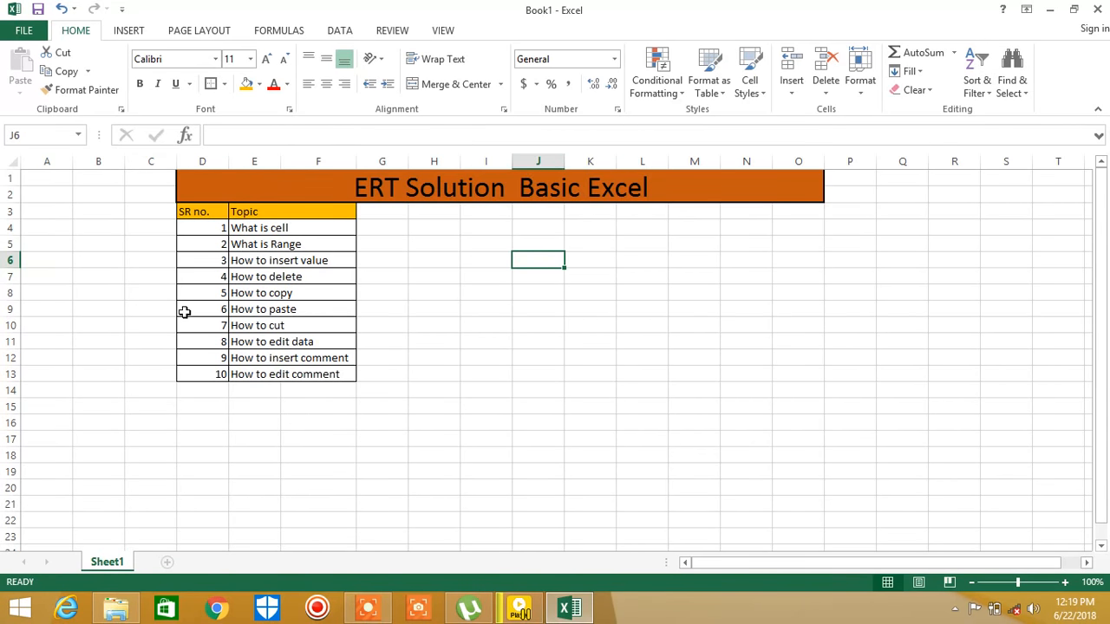
{"action": "left_click", "coordinate": [414, 258]}
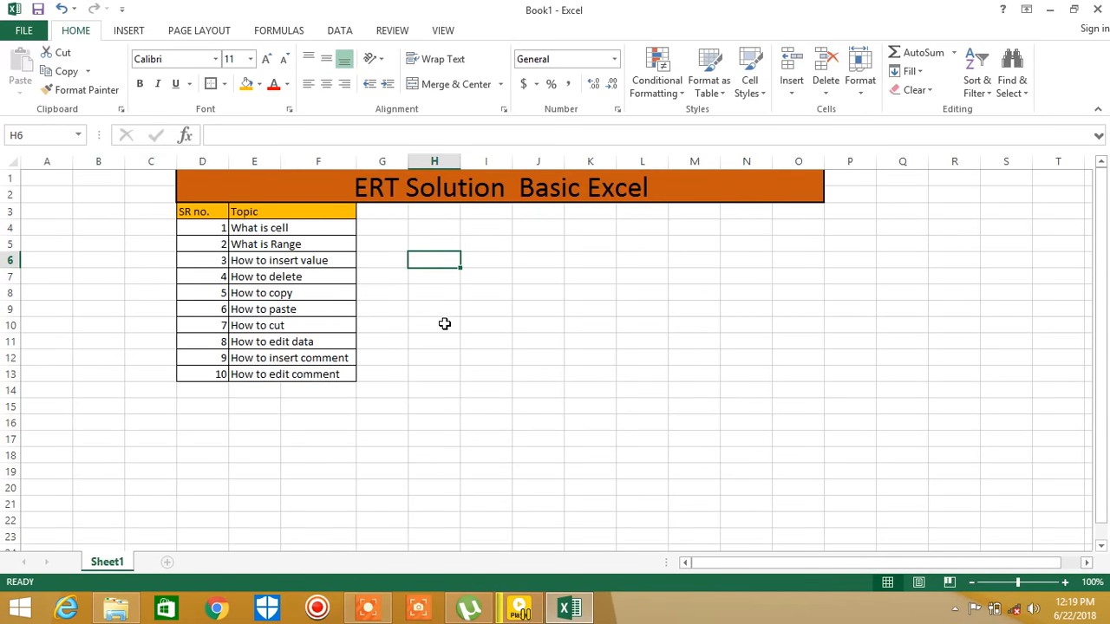
{"action": "left_click", "coordinate": [503, 326]}
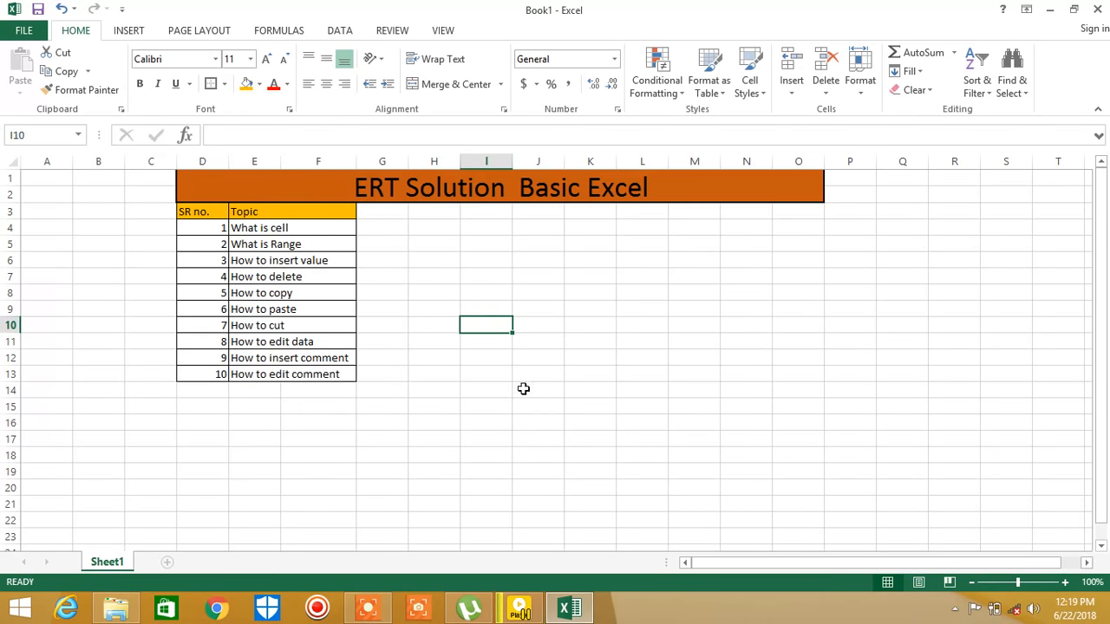
{"action": "left_click", "coordinate": [451, 386]}
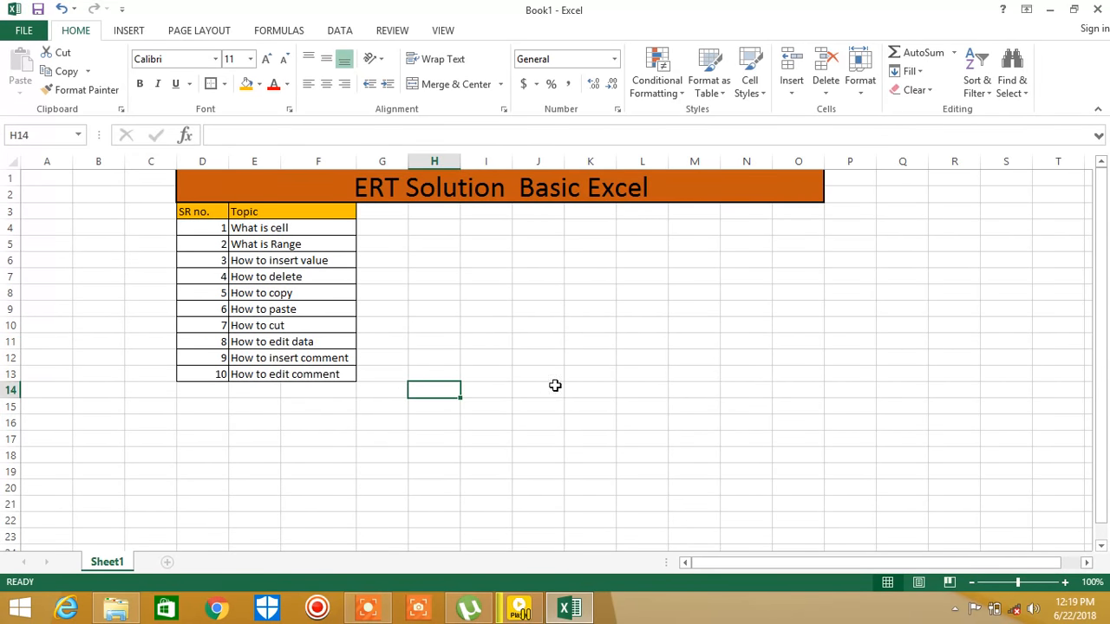
{"action": "left_click", "coordinate": [289, 227]}
{"action": "left_click", "coordinate": [260, 226]}
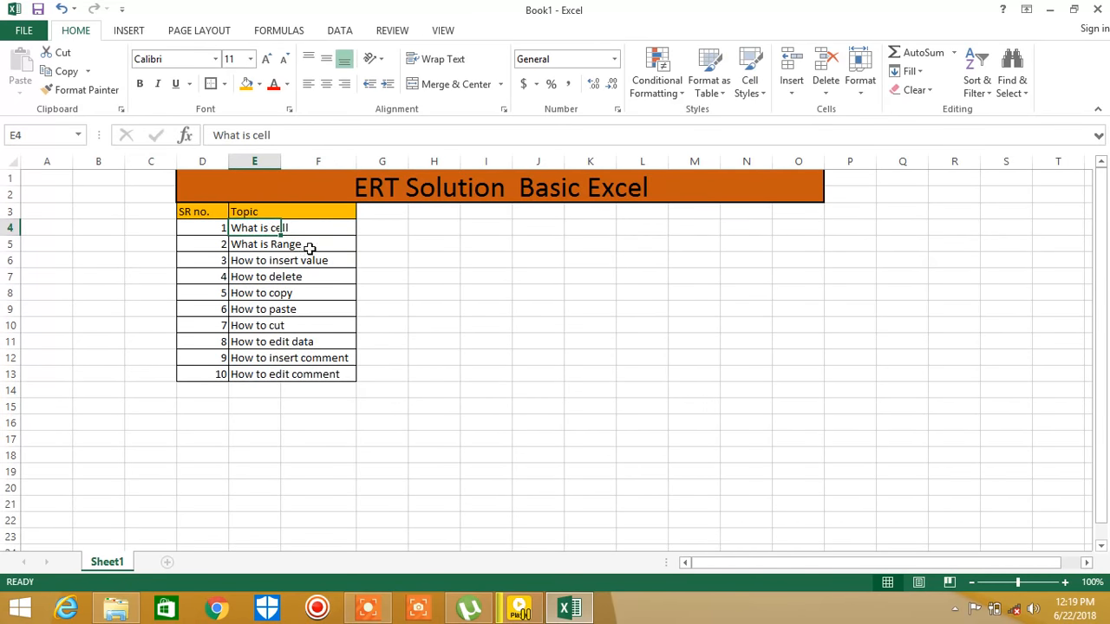
{"action": "left_click", "coordinate": [310, 245]}
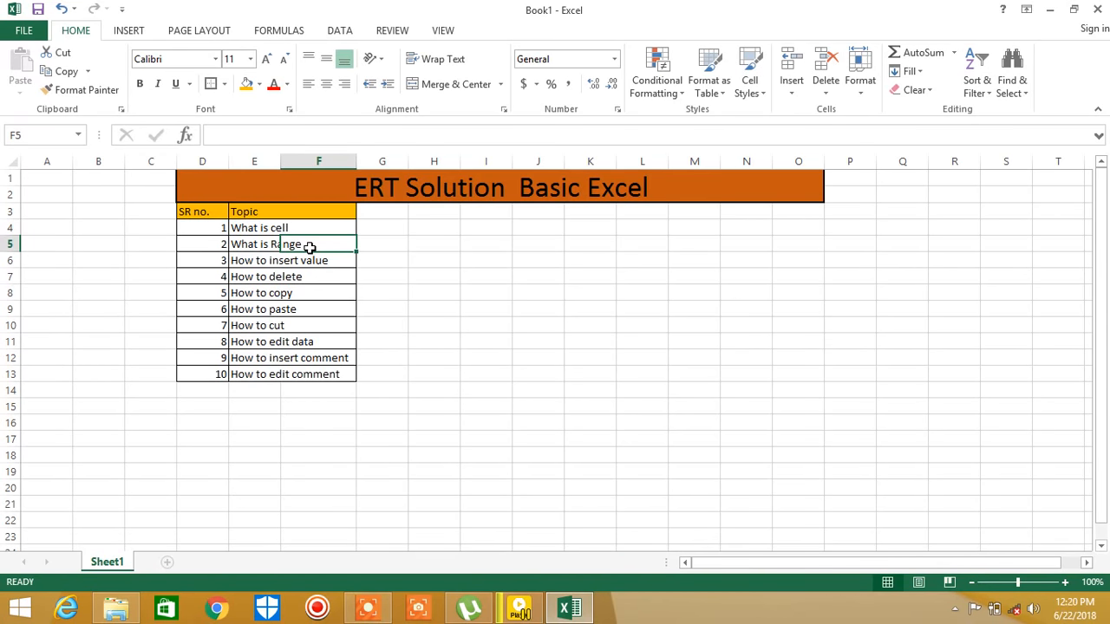
Fill row 7 from I7 to L7 with the values 1, 2, dgh and 12.
{"action": "left_click", "coordinate": [492, 274]}
{"action": "type", "text": "1"}
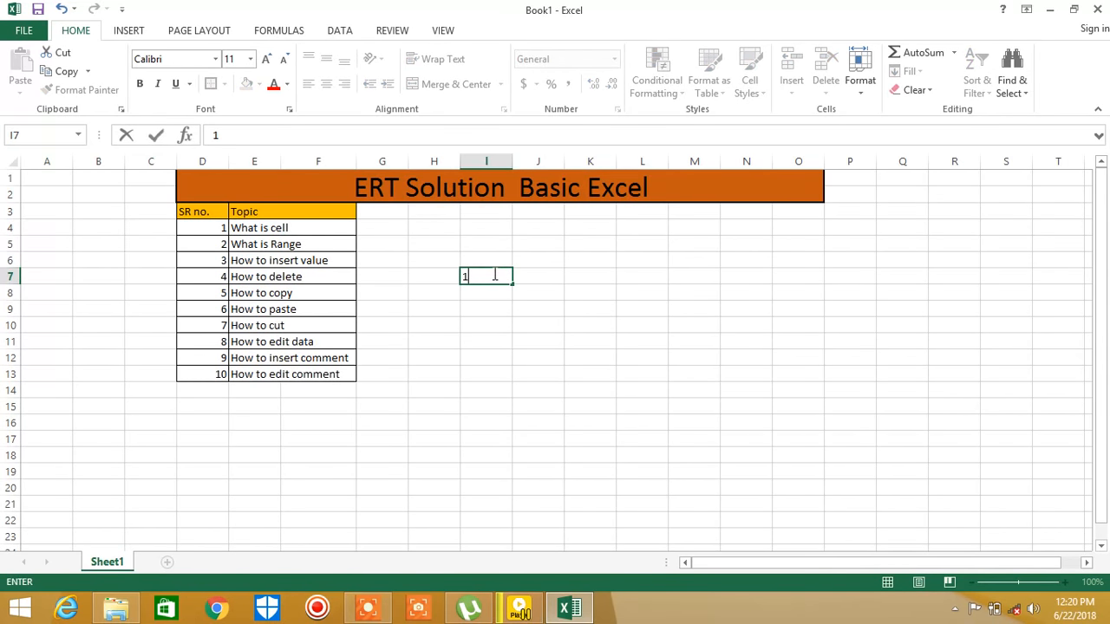
{"action": "left_click", "coordinate": [506, 307]}
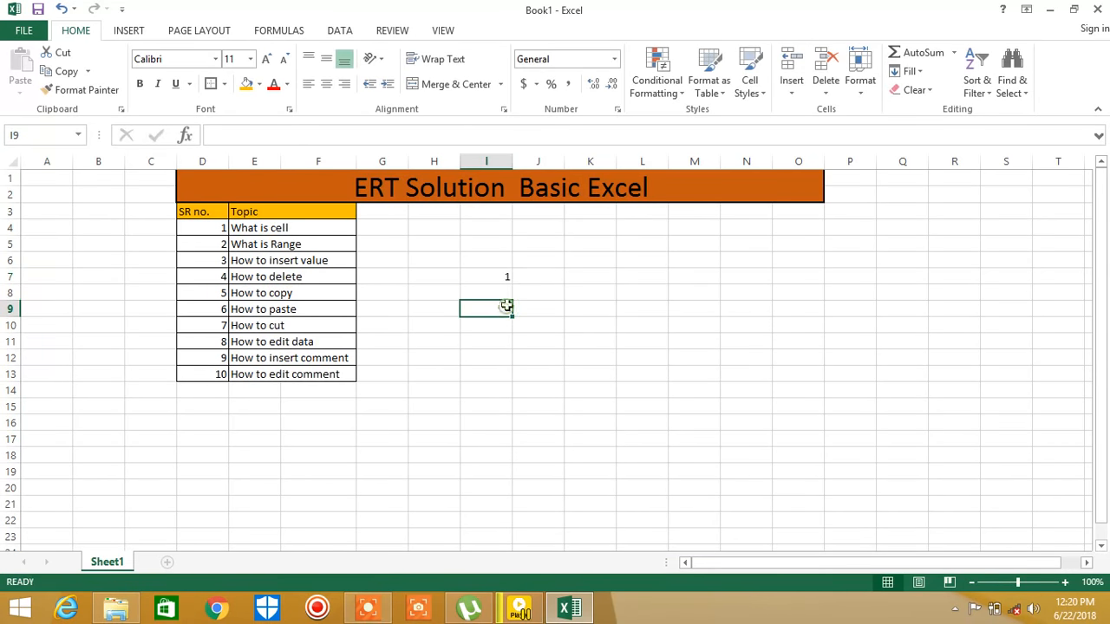
{"action": "left_click", "coordinate": [540, 276]}
{"action": "type", "text": "2"}
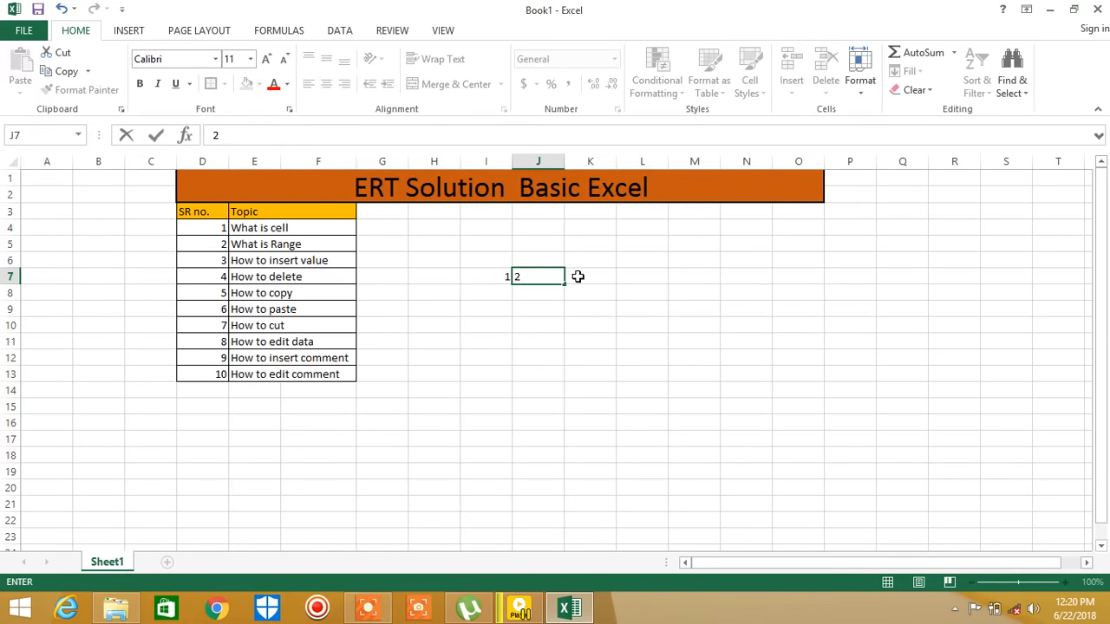
{"action": "left_click", "coordinate": [582, 275]}
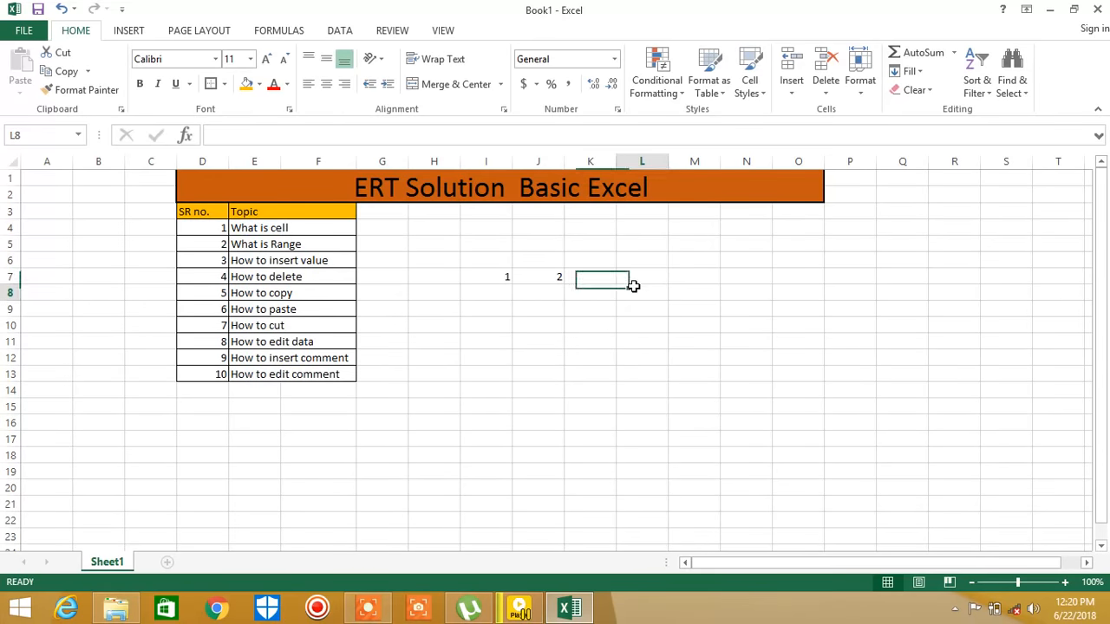
{"action": "left_click", "coordinate": [636, 290]}
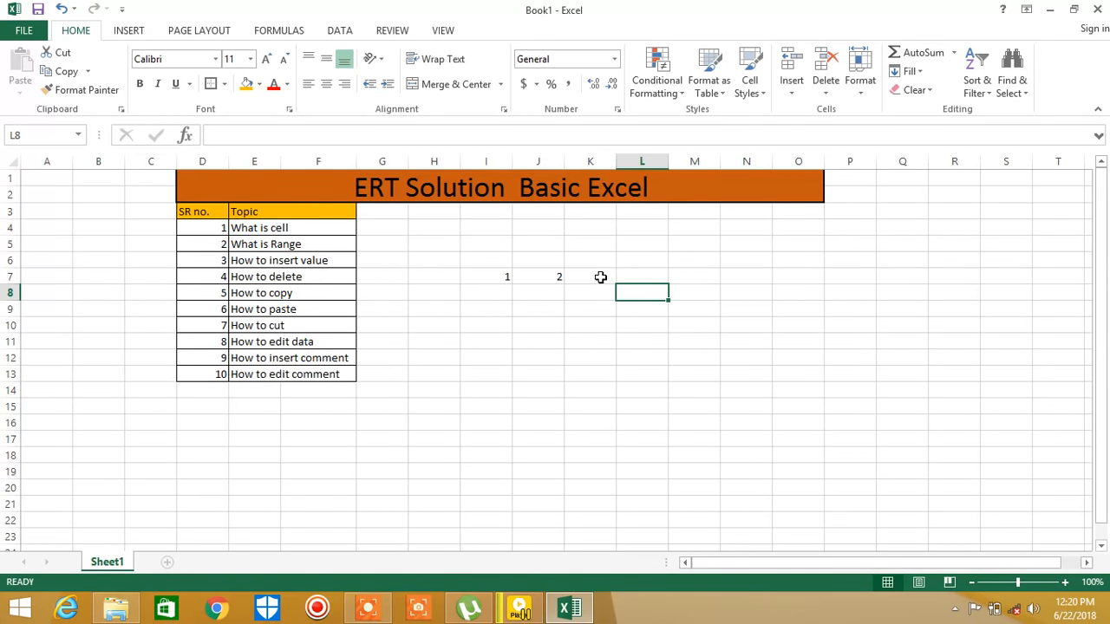
{"action": "left_click", "coordinate": [599, 276]}
{"action": "type", "text": "dgh"}
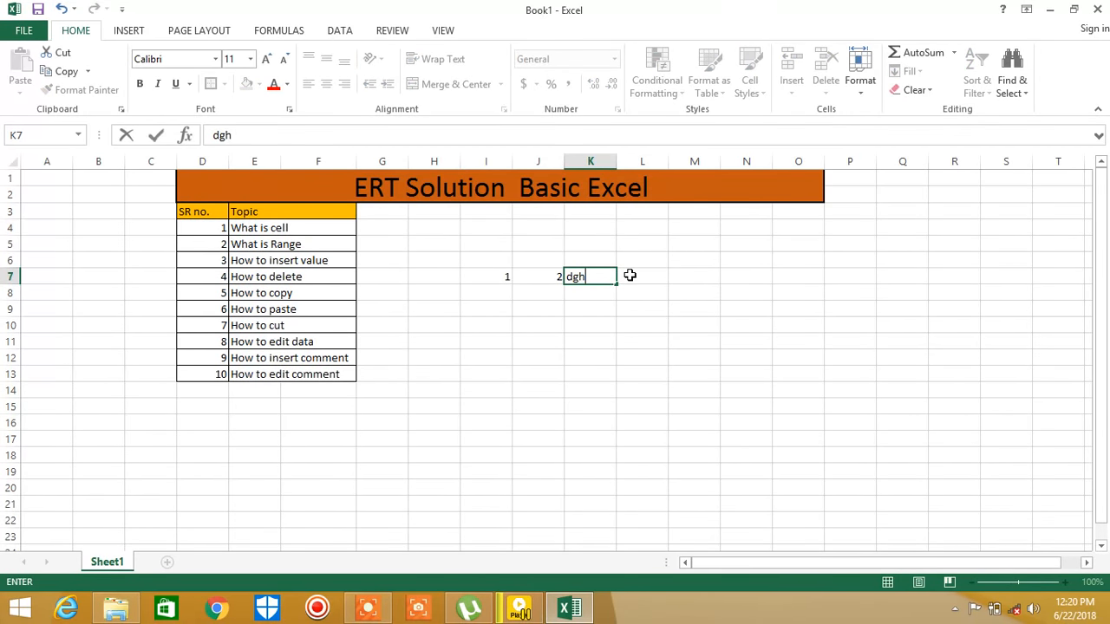
{"action": "left_click", "coordinate": [631, 276]}
{"action": "type", "text": "12"}
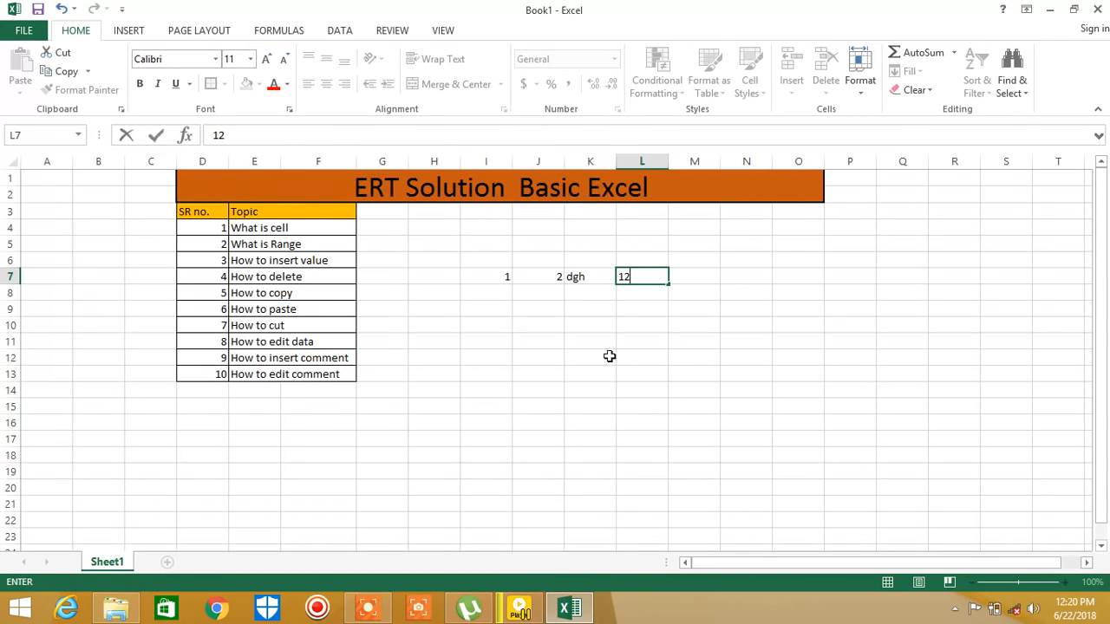
{"action": "left_click", "coordinate": [486, 386]}
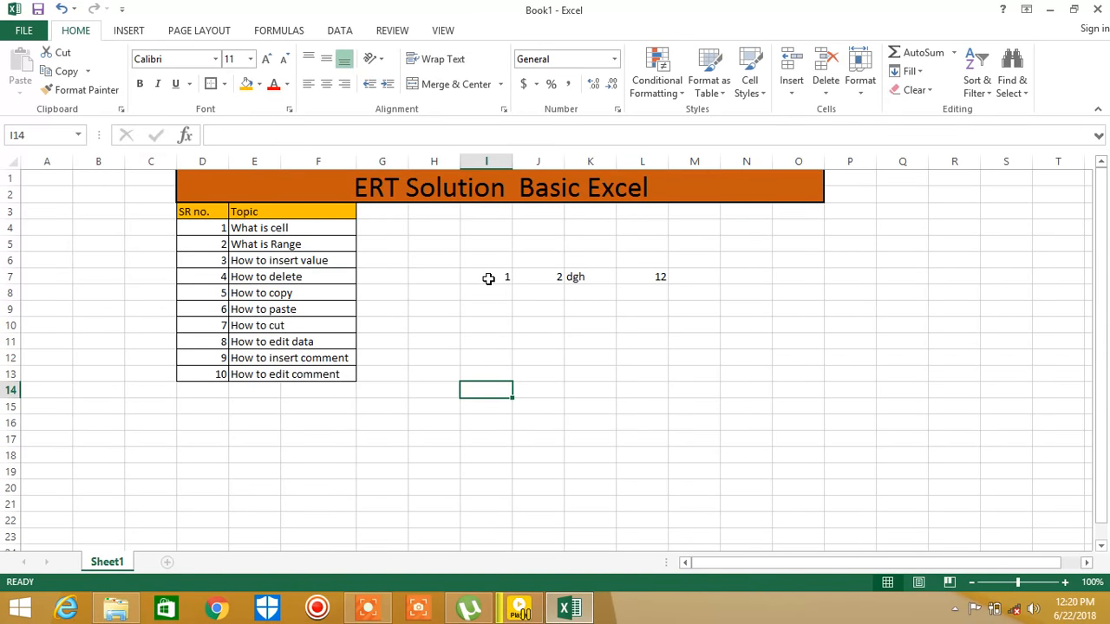
Select the cell range I7:L7 as an example of a range, and release the selection.
{"action": "left_click_drag", "start_coordinate": [488, 278], "coordinate": [640, 274]}
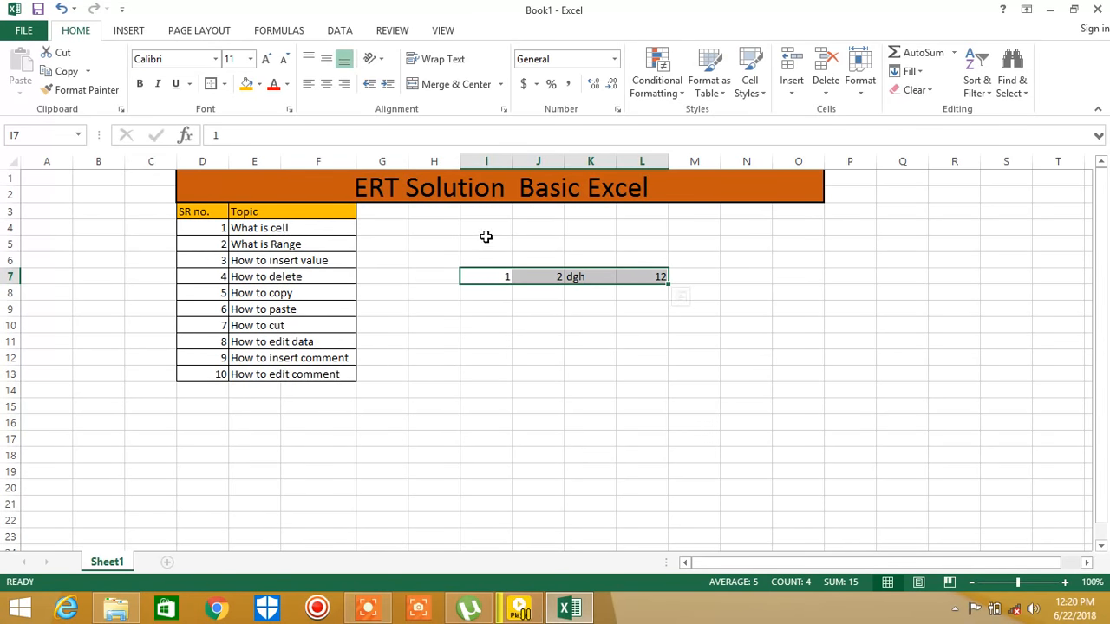
{"action": "left_click", "coordinate": [500, 294]}
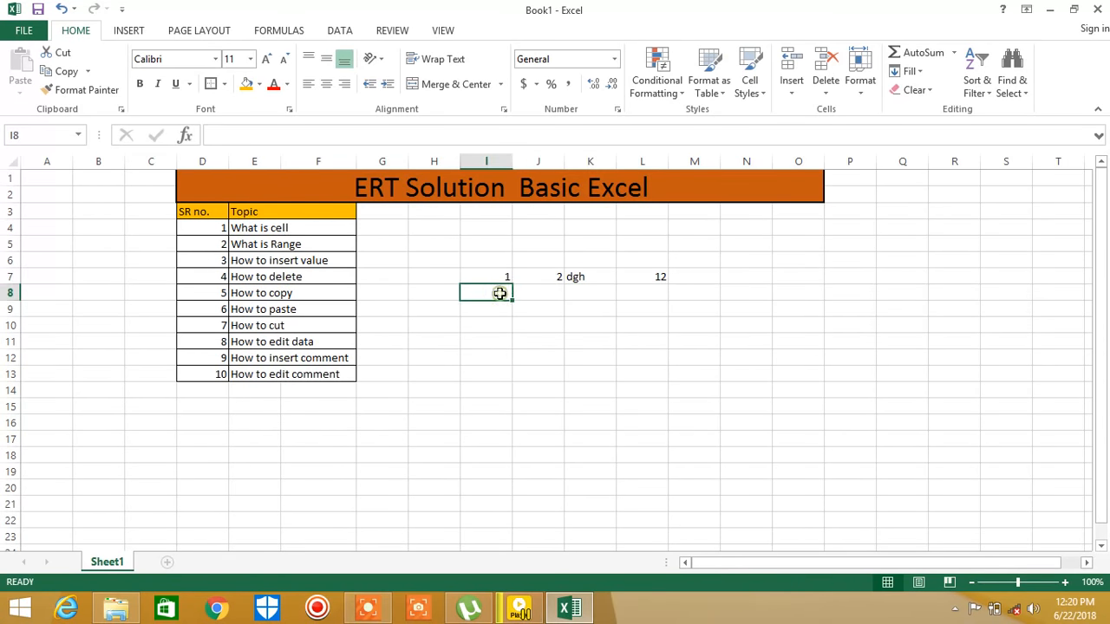
{"action": "left_click", "coordinate": [294, 254]}
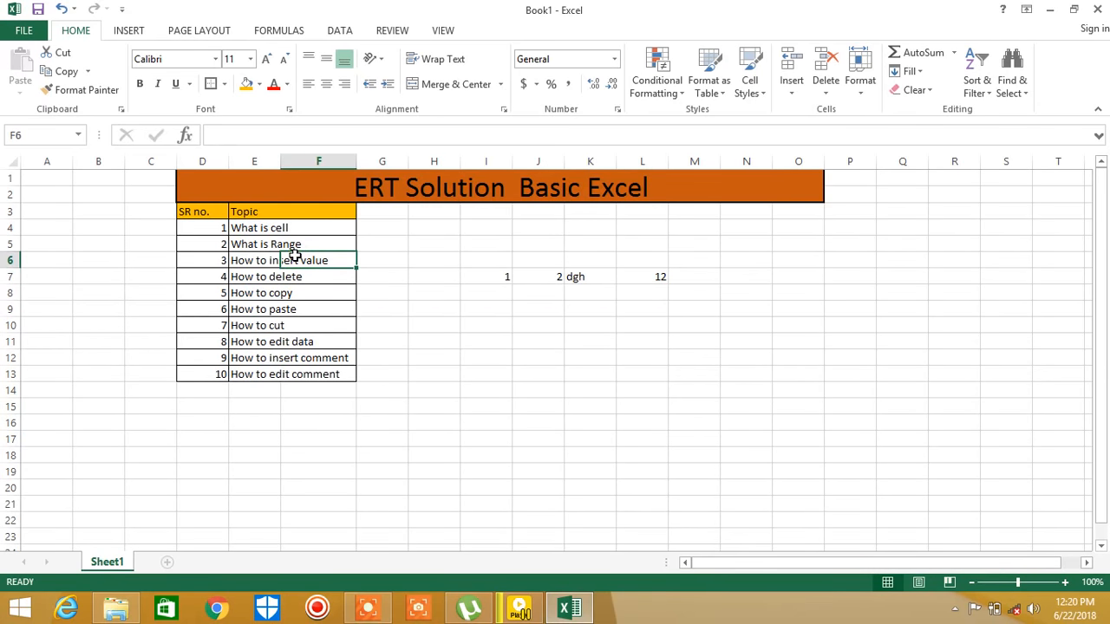
{"action": "key", "text": "Tab"}
{"action": "left_click", "coordinate": [602, 295]}
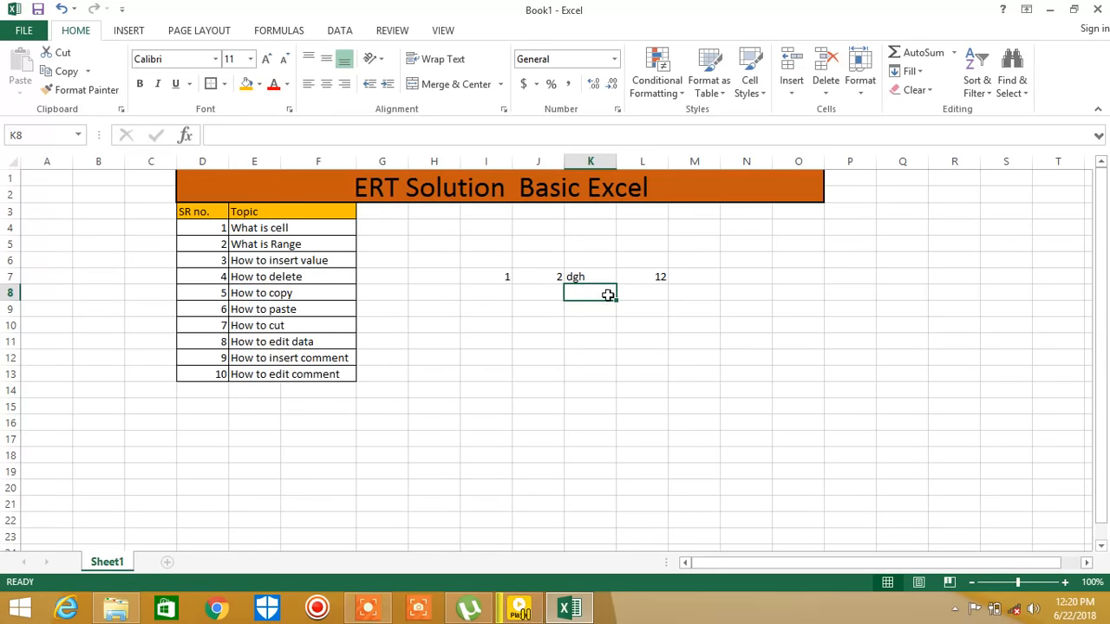
Enter 1, 2 and 3 down column J in cells J9 to J11.
{"action": "left_click", "coordinate": [537, 311]}
{"action": "type", "text": "1"}
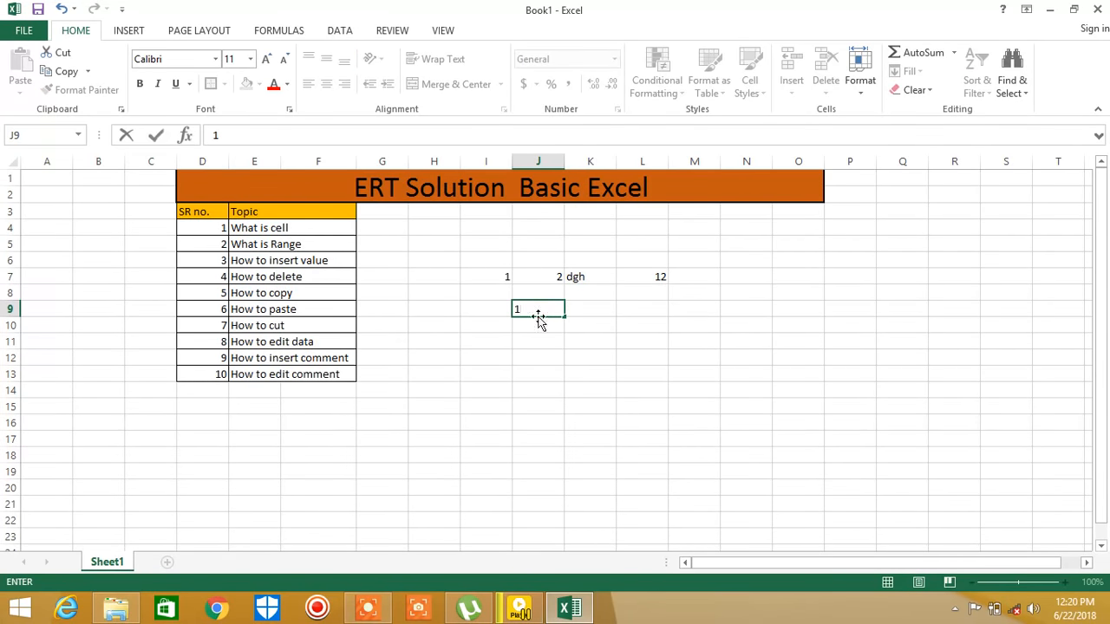
{"action": "key", "text": "Return"}
{"action": "type", "text": "2"}
{"action": "key", "text": "Return"}
{"action": "type", "text": "3"}
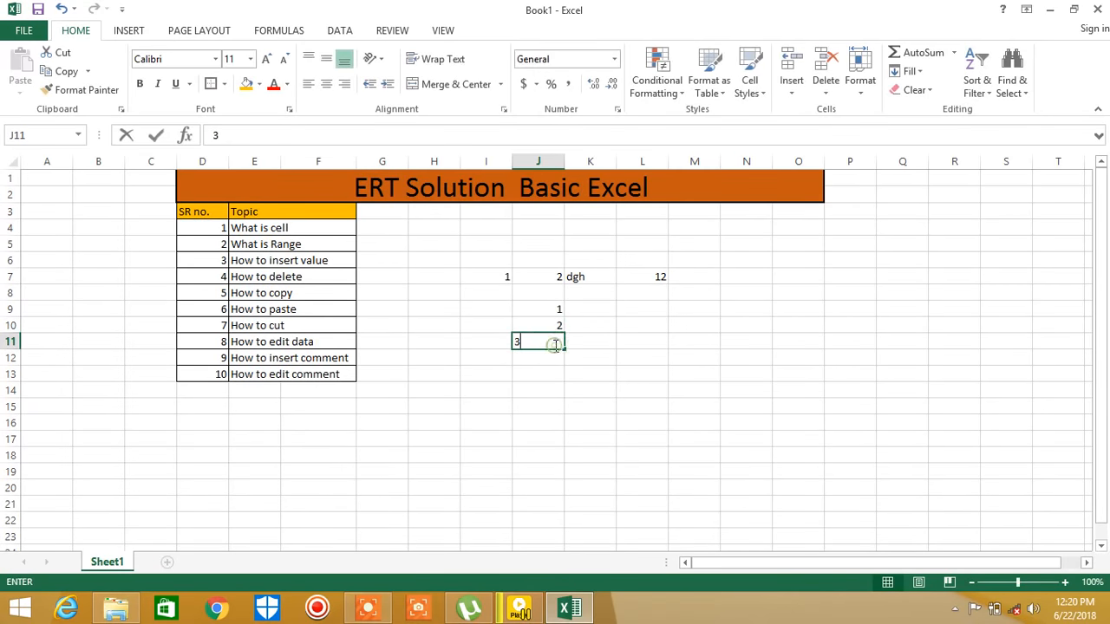
Enter 5, 6 and 9 down column K in cells K9 to K11.
{"action": "left_click", "coordinate": [603, 314]}
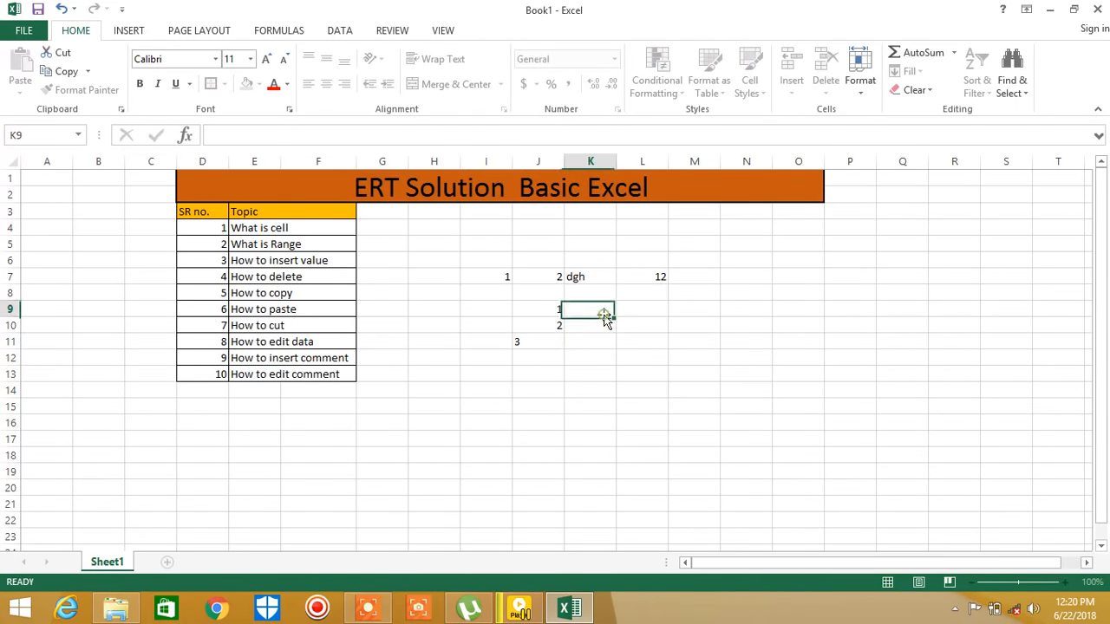
{"action": "type", "text": "5"}
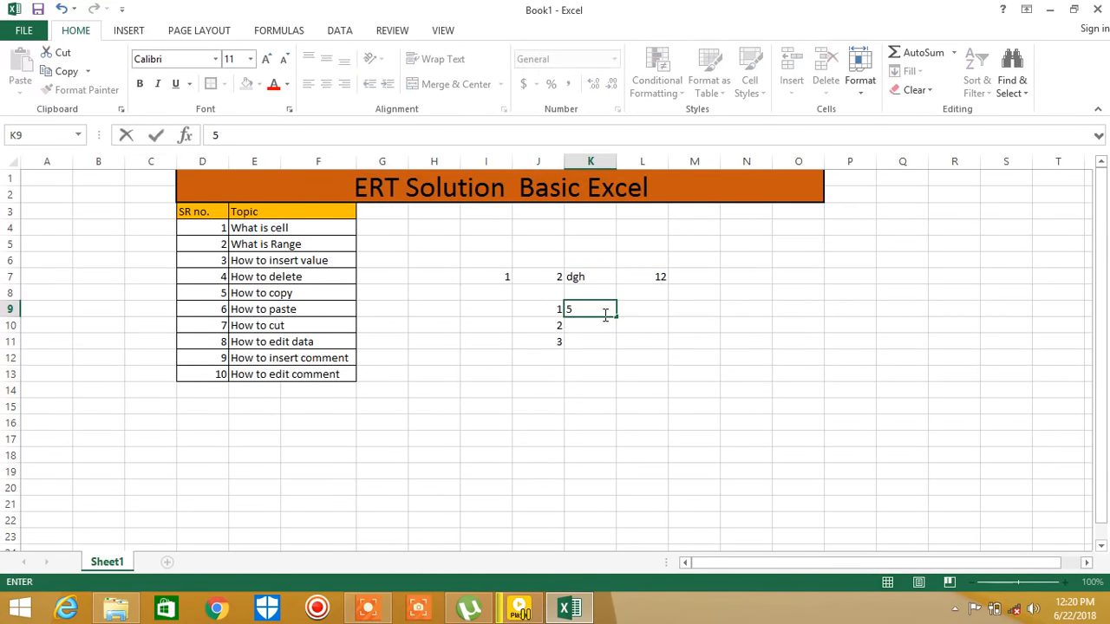
{"action": "left_click", "coordinate": [600, 321]}
{"action": "type", "text": "6"}
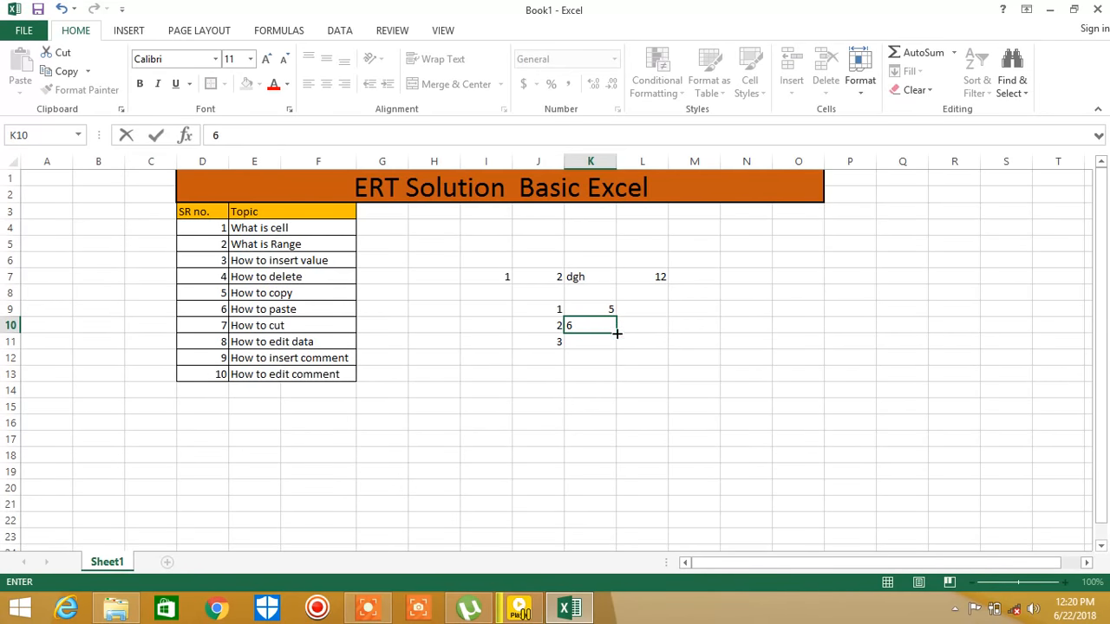
{"action": "left_click", "coordinate": [593, 342]}
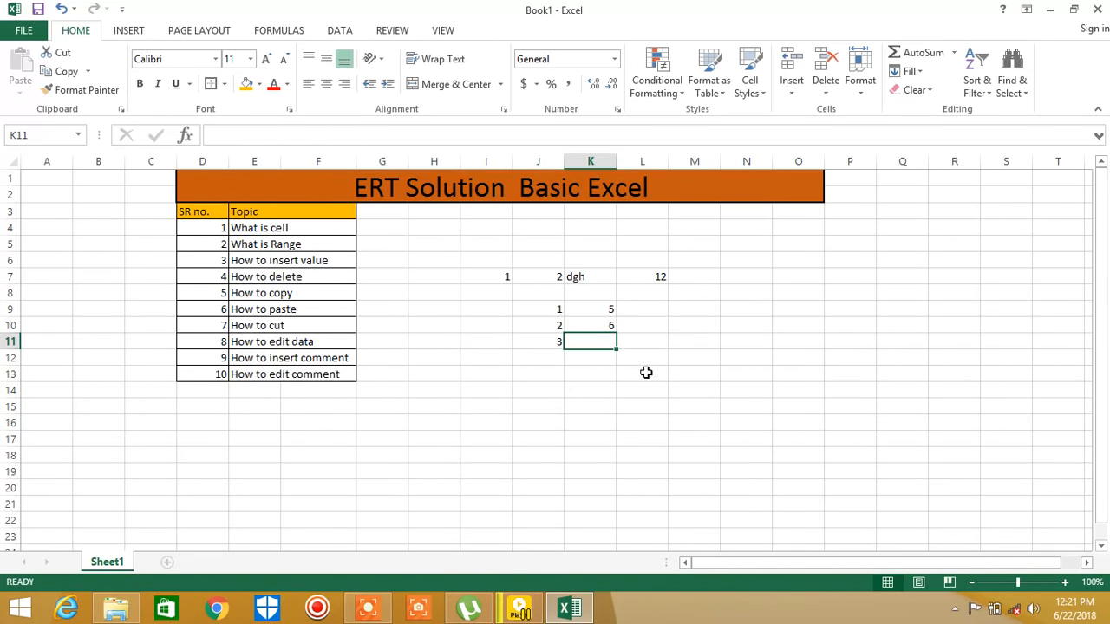
{"action": "left_click", "coordinate": [679, 388]}
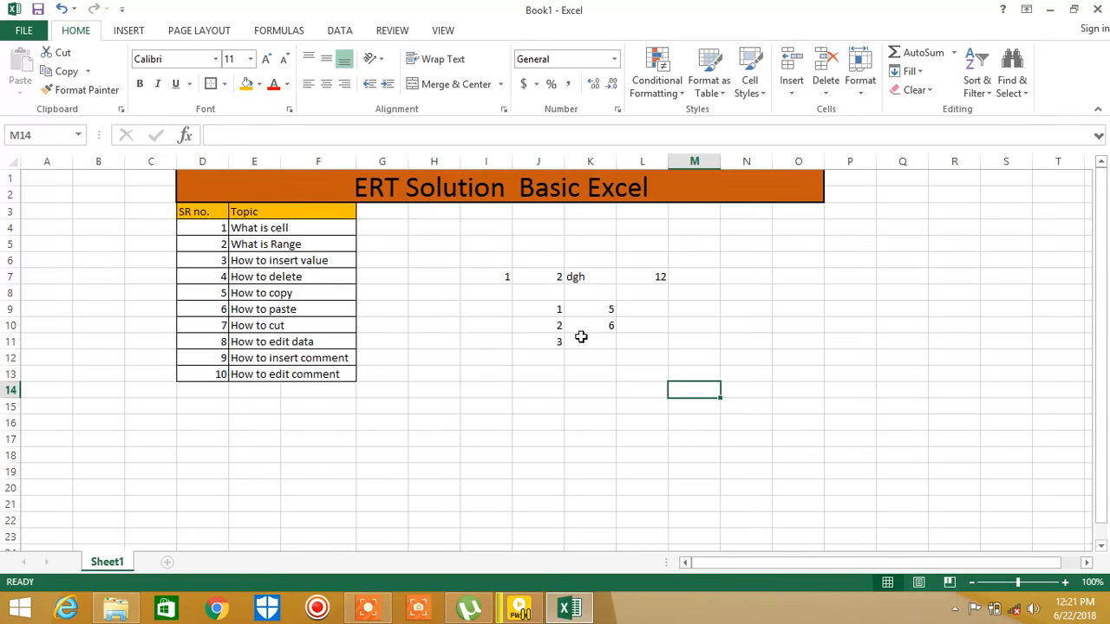
{"action": "left_click", "coordinate": [581, 338]}
{"action": "type", "text": "9"}
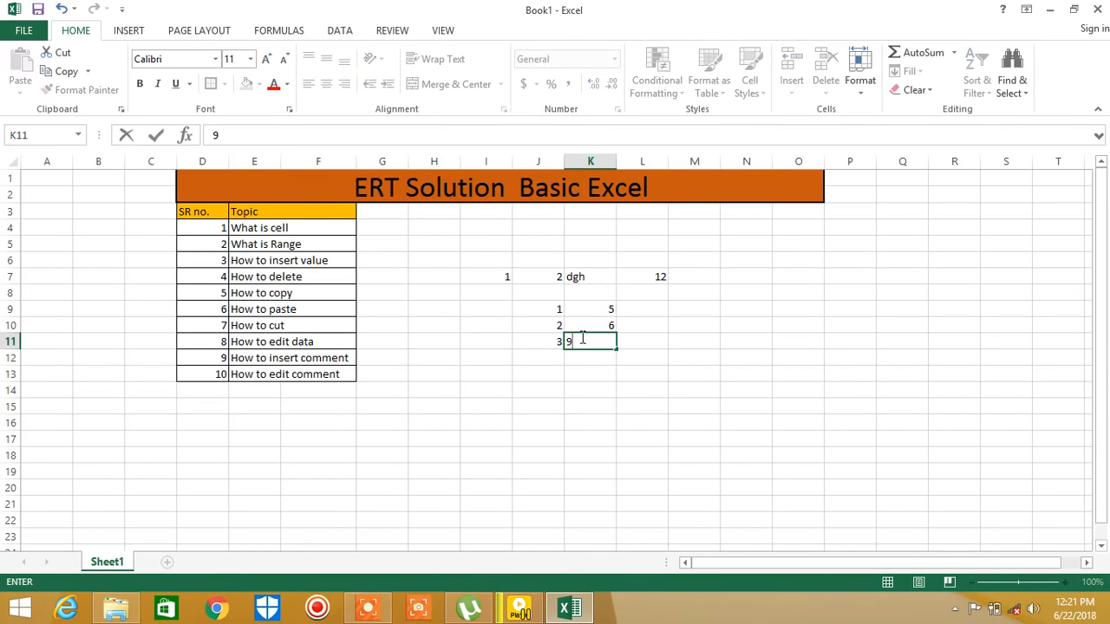
{"action": "left_click", "coordinate": [652, 453]}
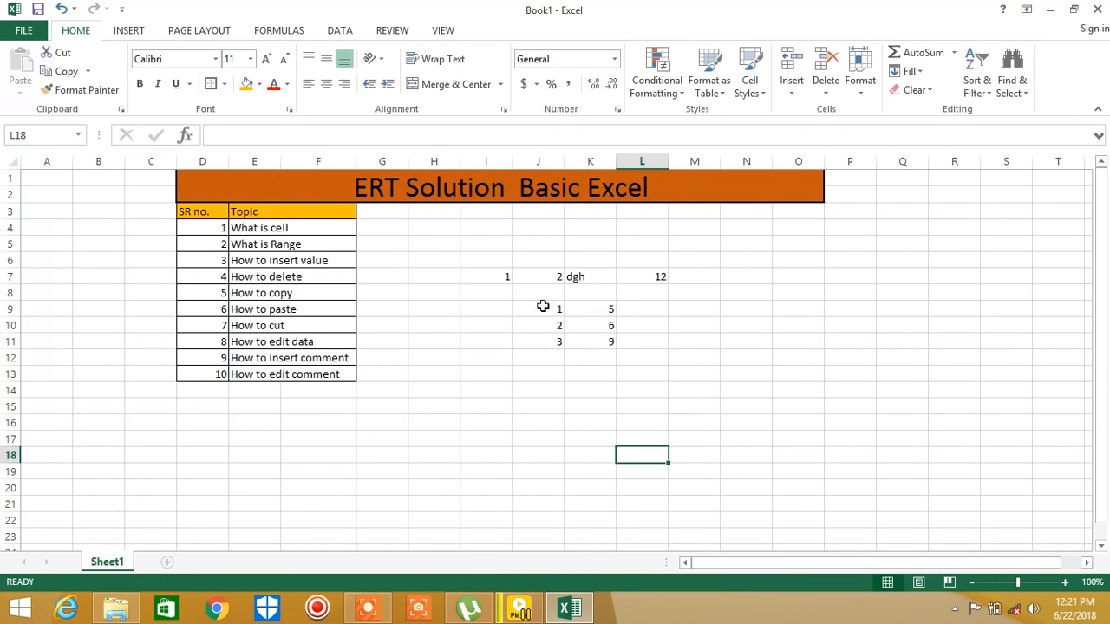
Insert a cell at K10 with the existing cells shifted down, and enter 23 in it.
{"action": "left_click", "coordinate": [596, 325]}
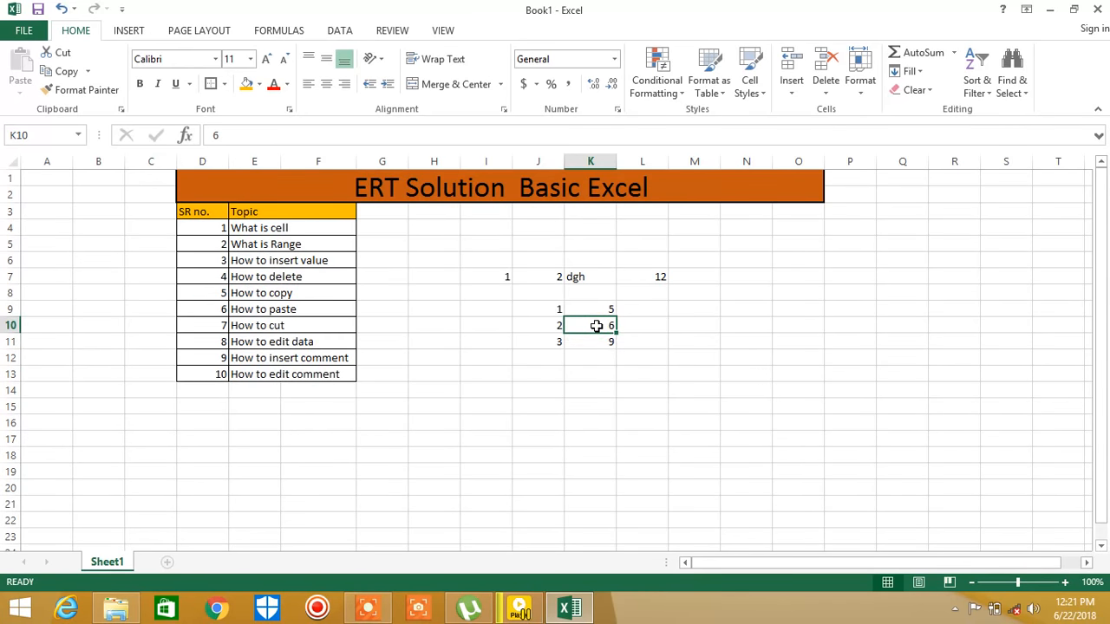
{"action": "right_click", "coordinate": [596, 325]}
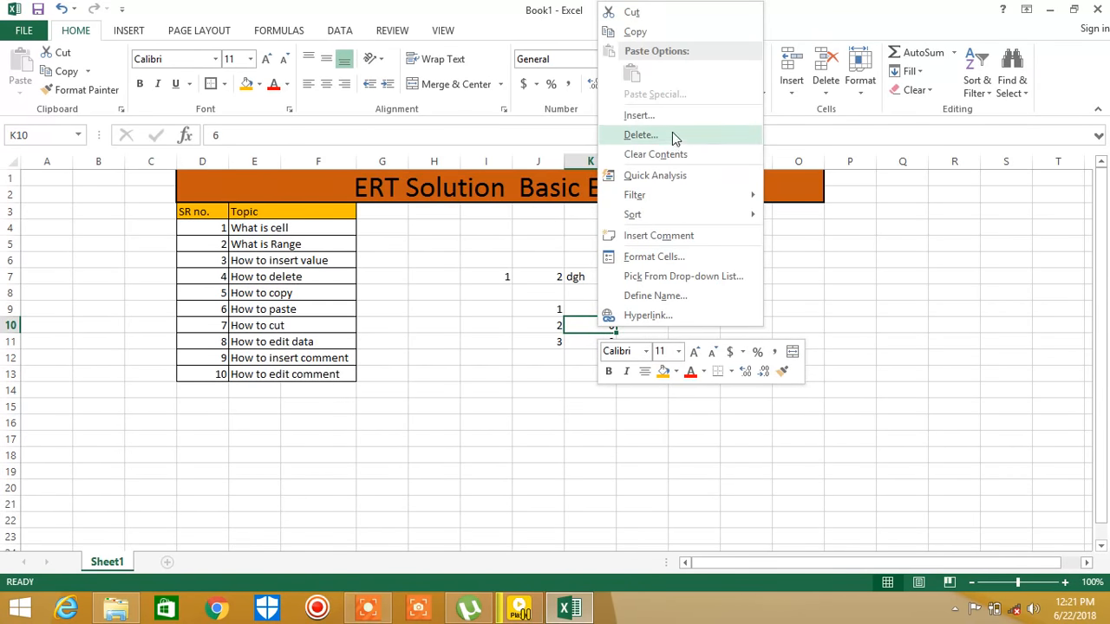
{"action": "key", "text": "Escape"}
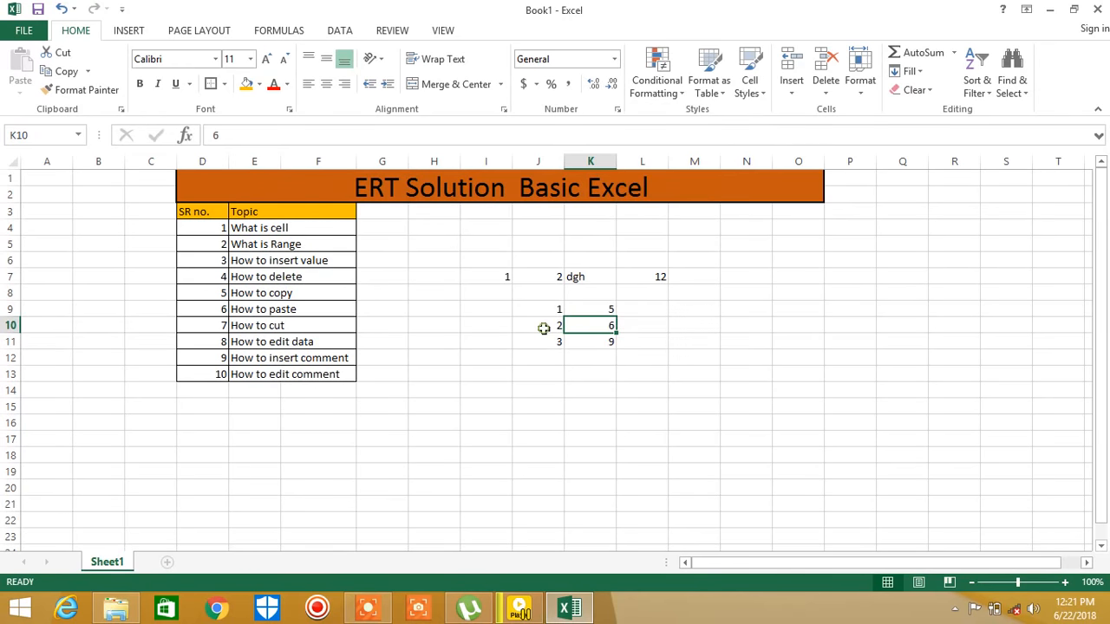
{"action": "right_click", "coordinate": [596, 328]}
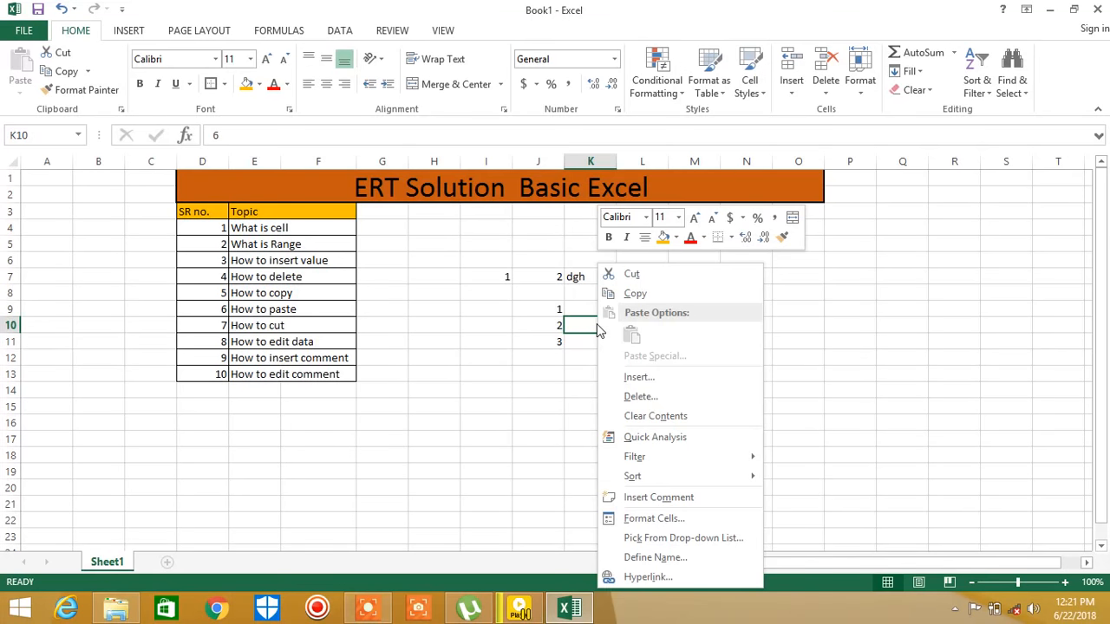
{"action": "left_click", "coordinate": [643, 380]}
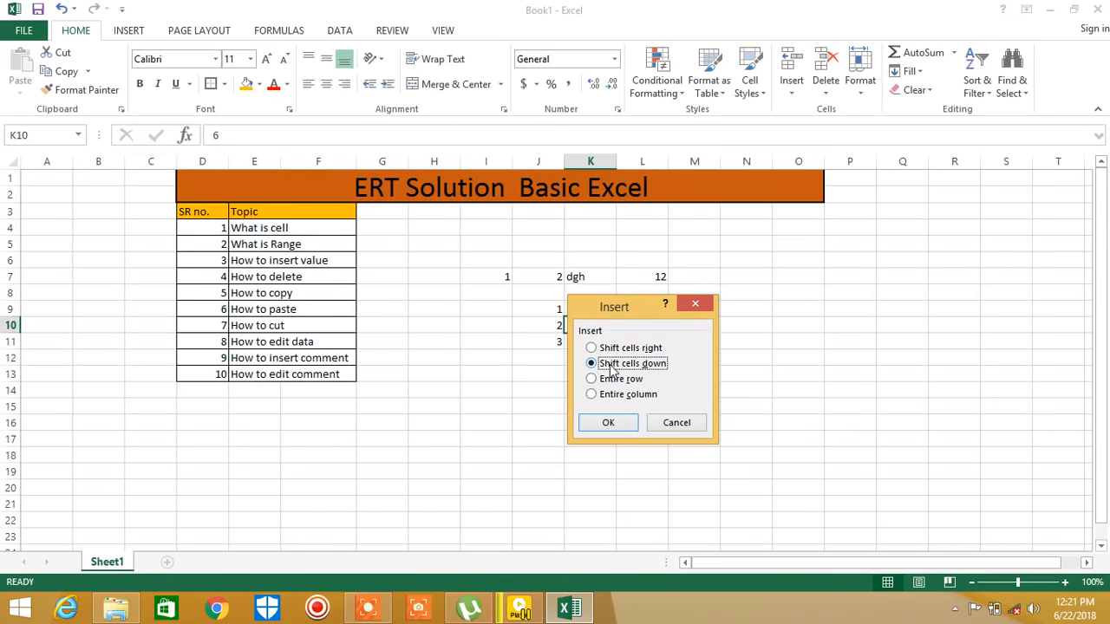
{"action": "left_click", "coordinate": [609, 421]}
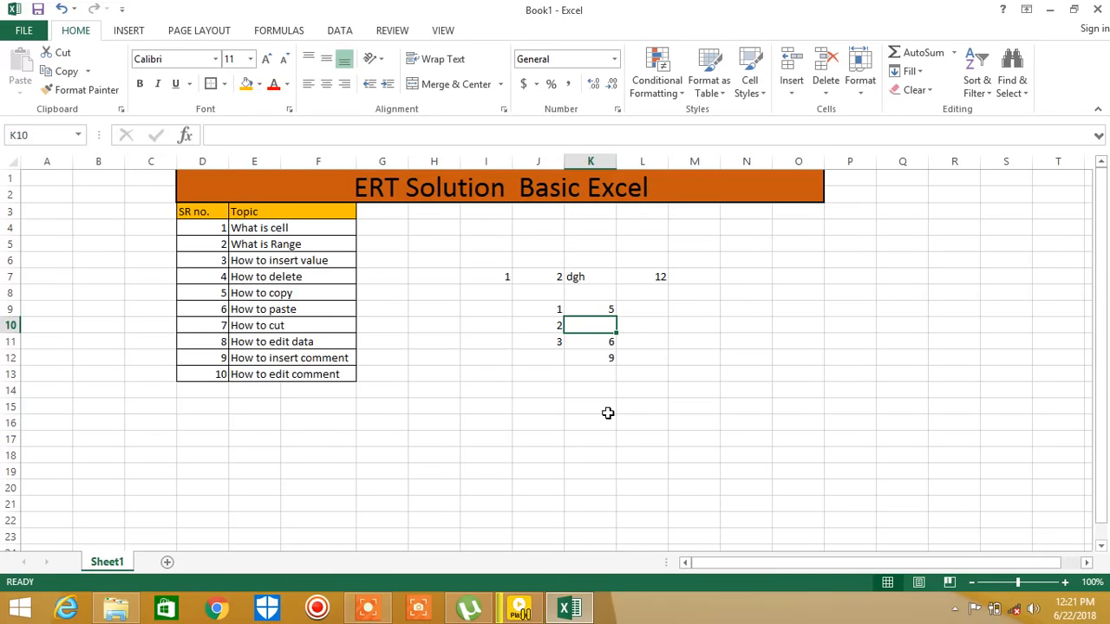
{"action": "type", "text": "23"}
{"action": "key", "text": "Return"}
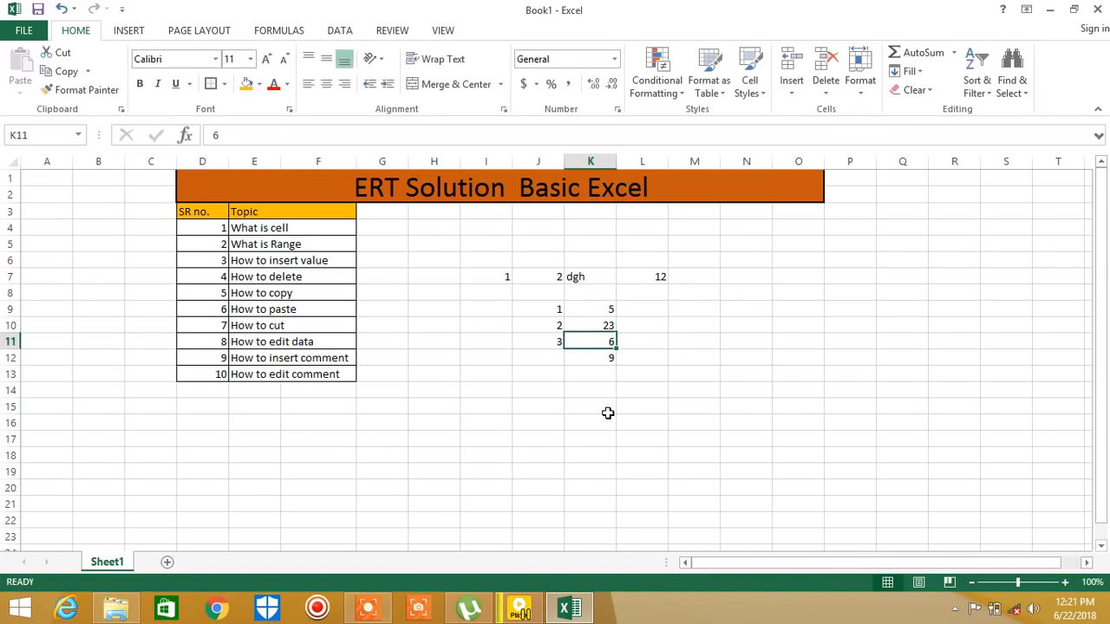
Insert an entire row at cell K10, and undo the row insertion.
{"action": "left_click", "coordinate": [596, 326]}
{"action": "right_click", "coordinate": [598, 327]}
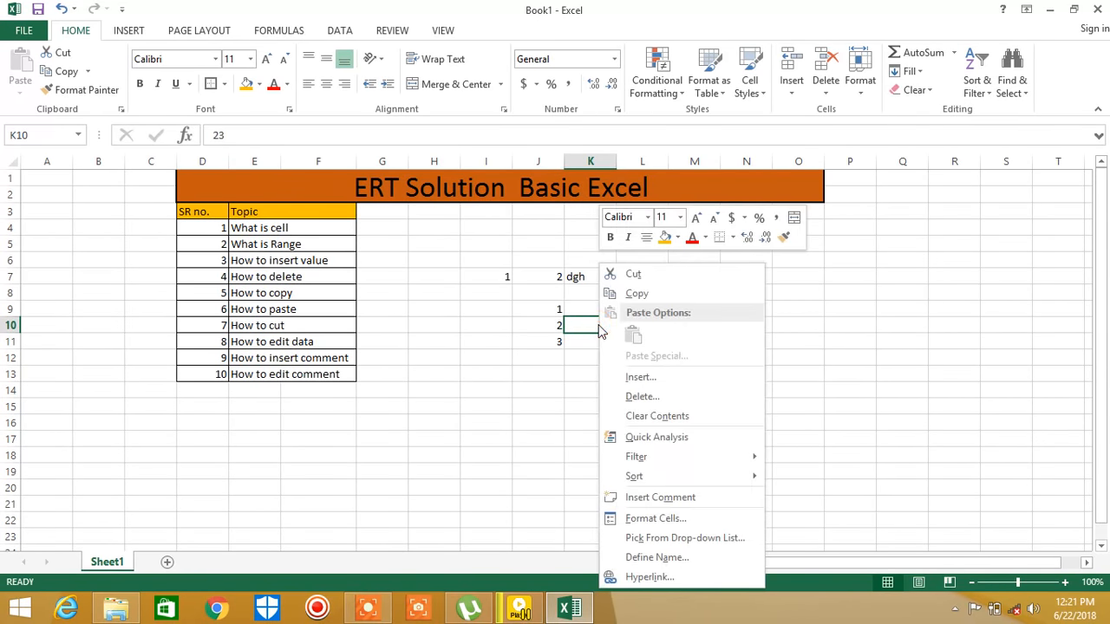
{"action": "left_click", "coordinate": [640, 378]}
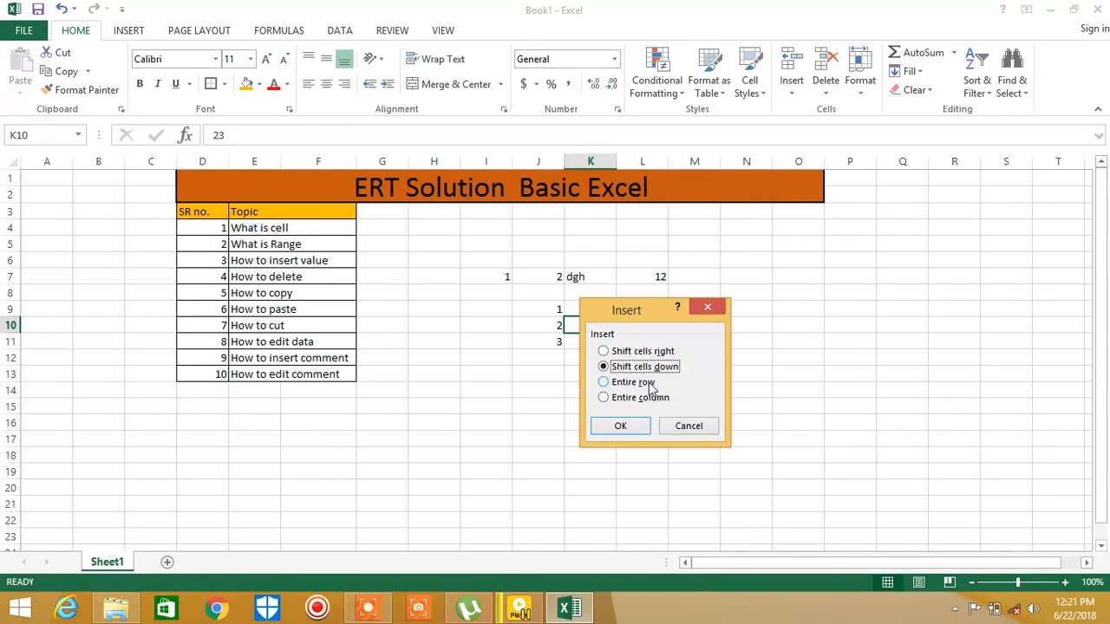
{"action": "left_click", "coordinate": [648, 383]}
{"action": "left_click", "coordinate": [616, 425]}
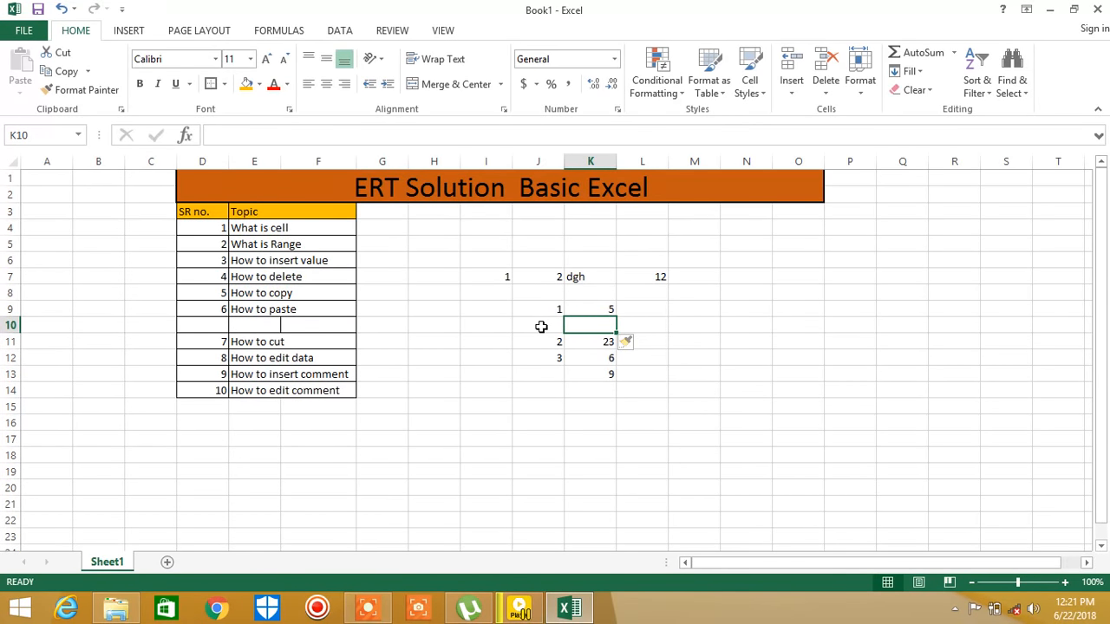
{"action": "key", "text": "ctrl+z"}
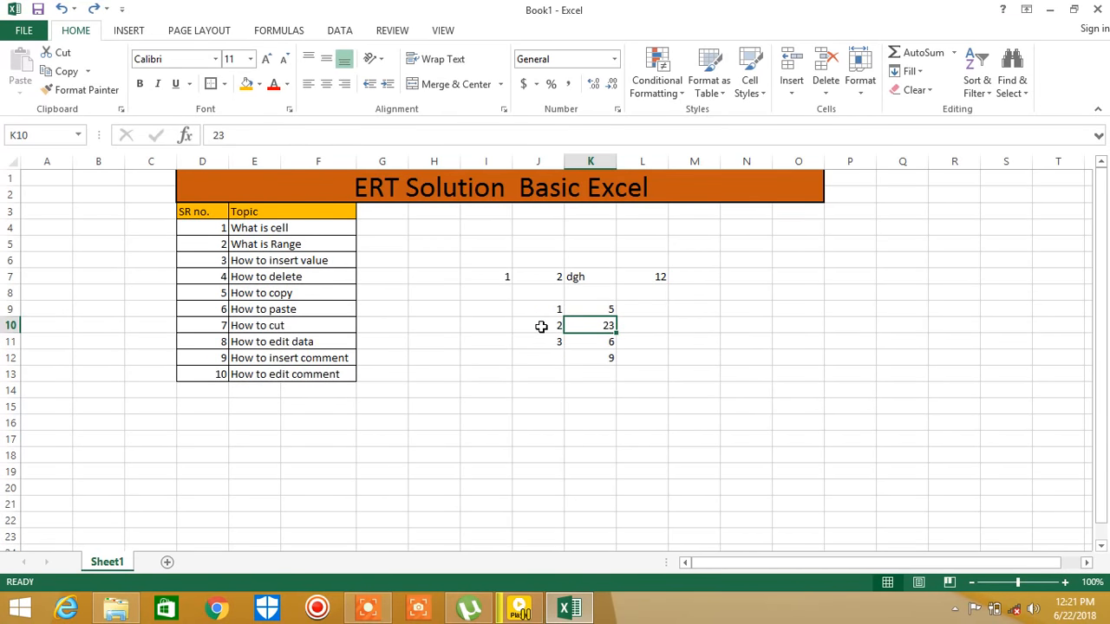
{"action": "left_click", "coordinate": [513, 373]}
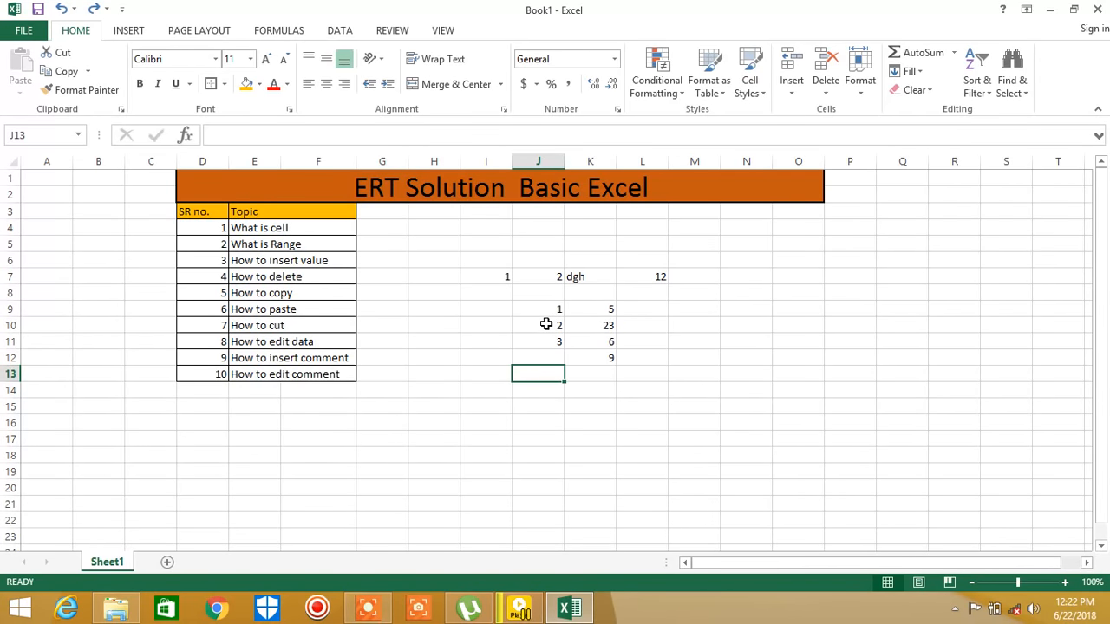
Delete cell K10 containing 23, shifting the cells below it up.
{"action": "left_click", "coordinate": [588, 324]}
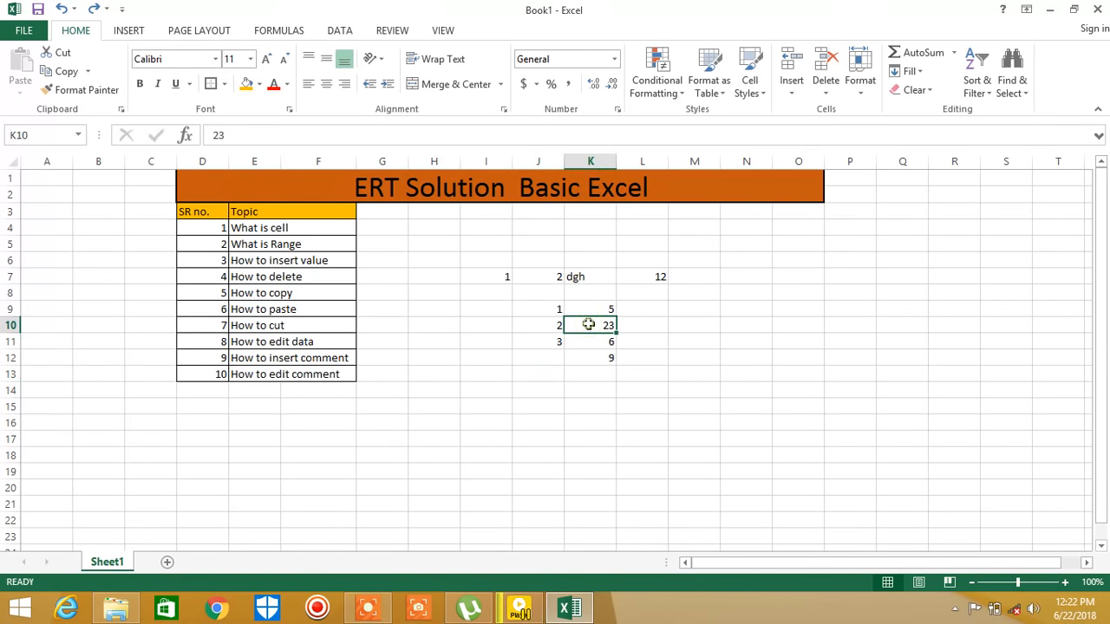
{"action": "right_click", "coordinate": [588, 324]}
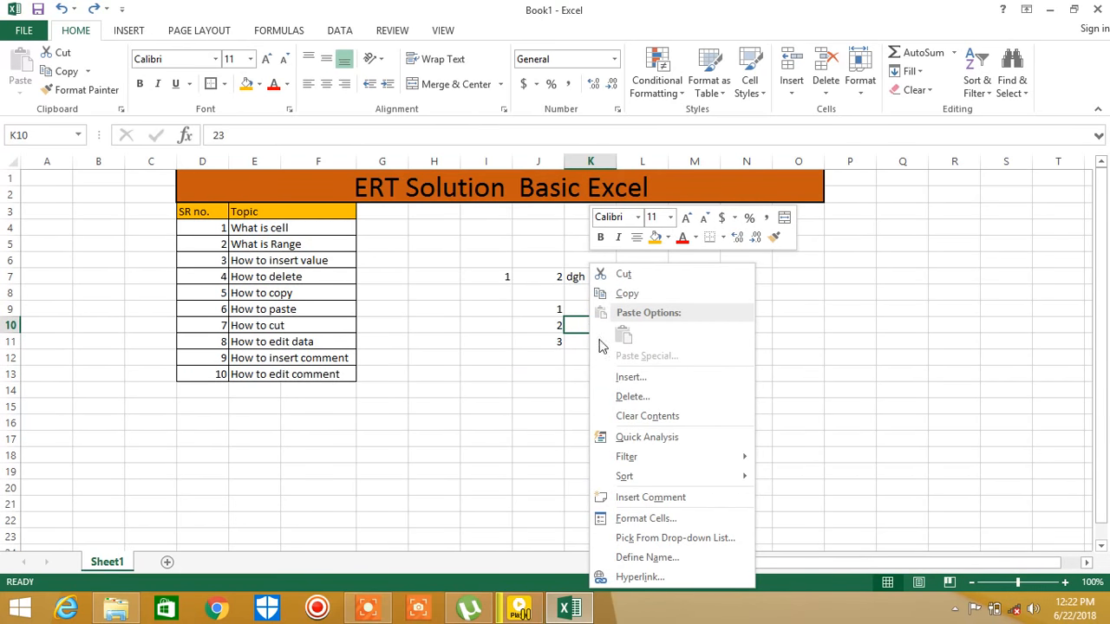
{"action": "left_click", "coordinate": [648, 398]}
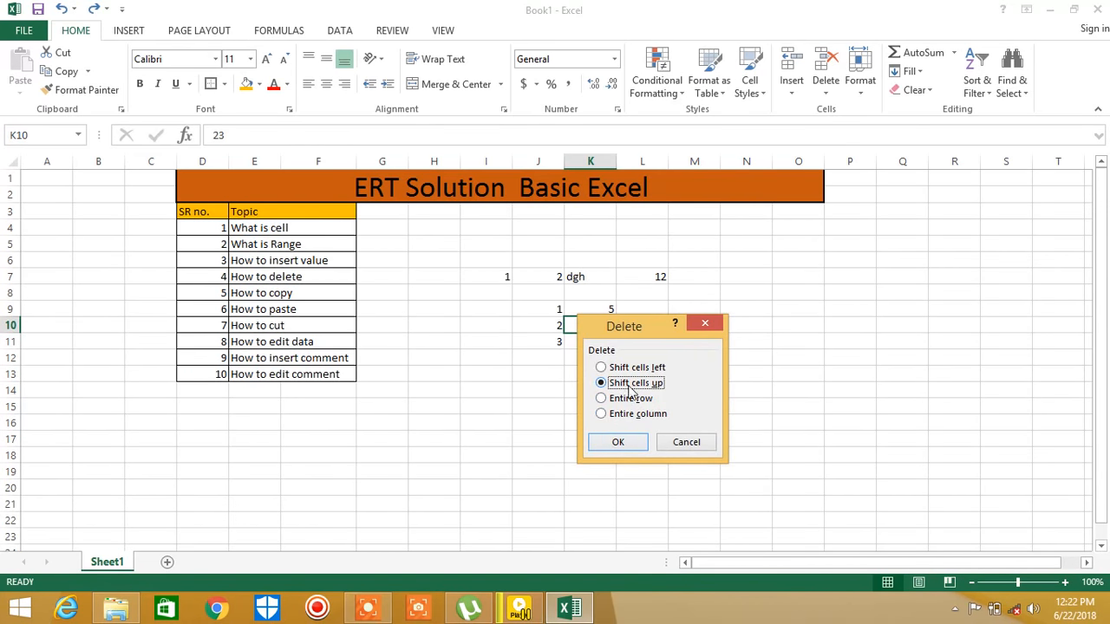
{"action": "left_click", "coordinate": [616, 442]}
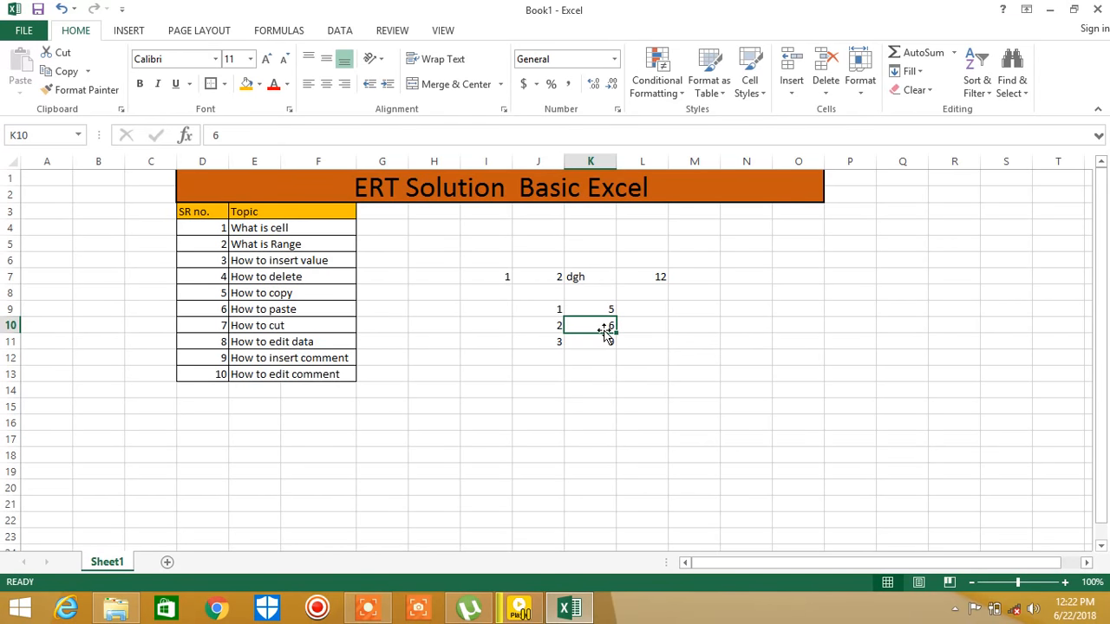
Delete the entire row at cell K10, and undo the row deletion.
{"action": "right_click", "coordinate": [587, 334]}
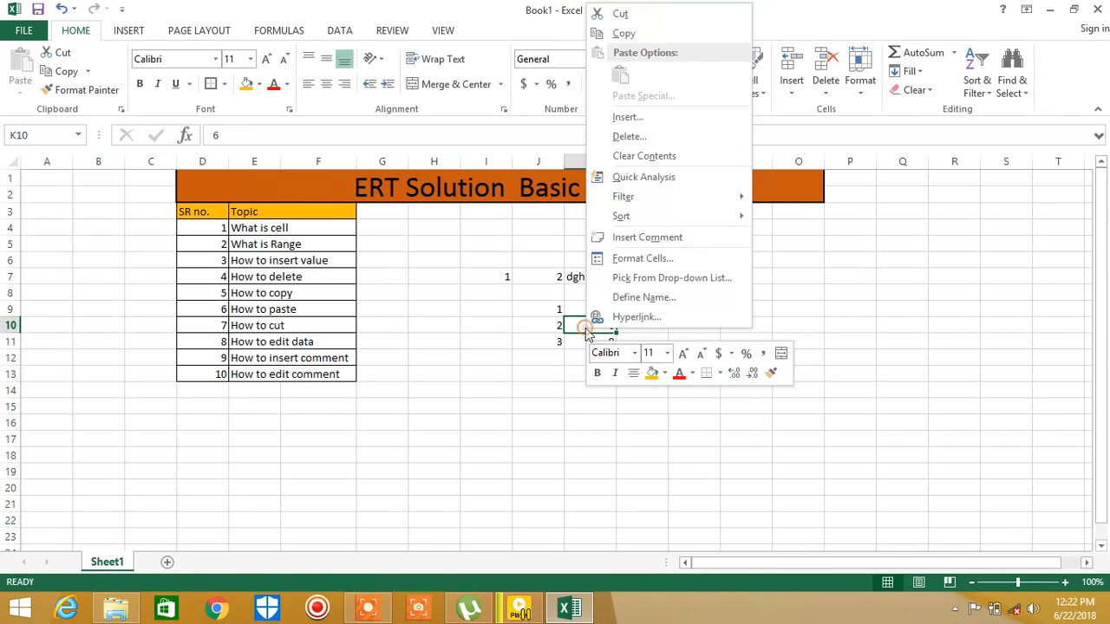
{"action": "left_click", "coordinate": [673, 136]}
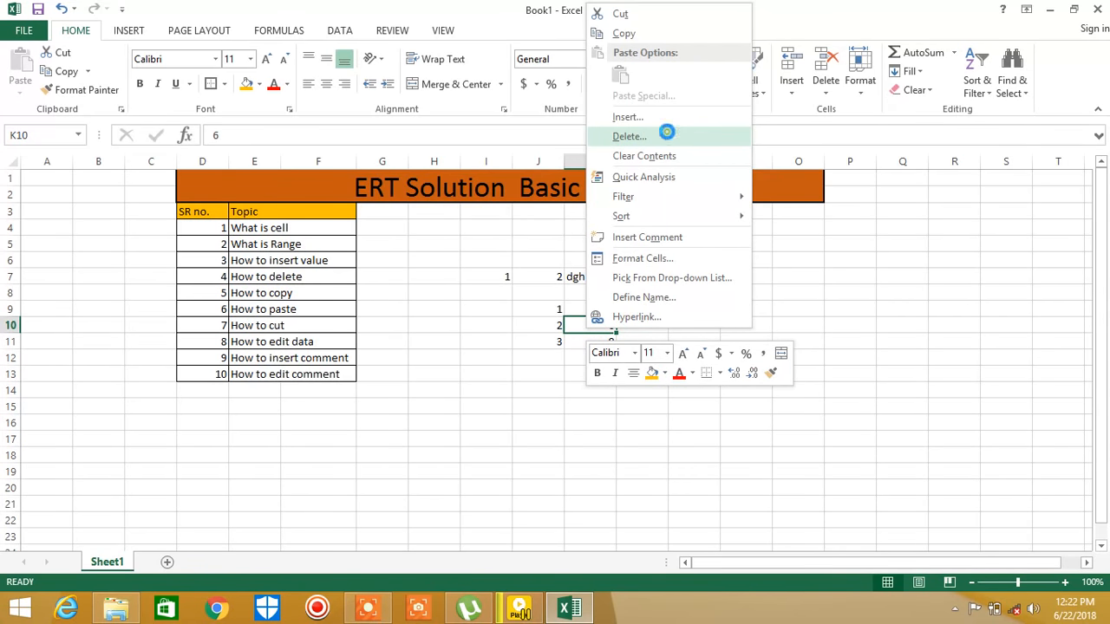
{"action": "left_click", "coordinate": [657, 132]}
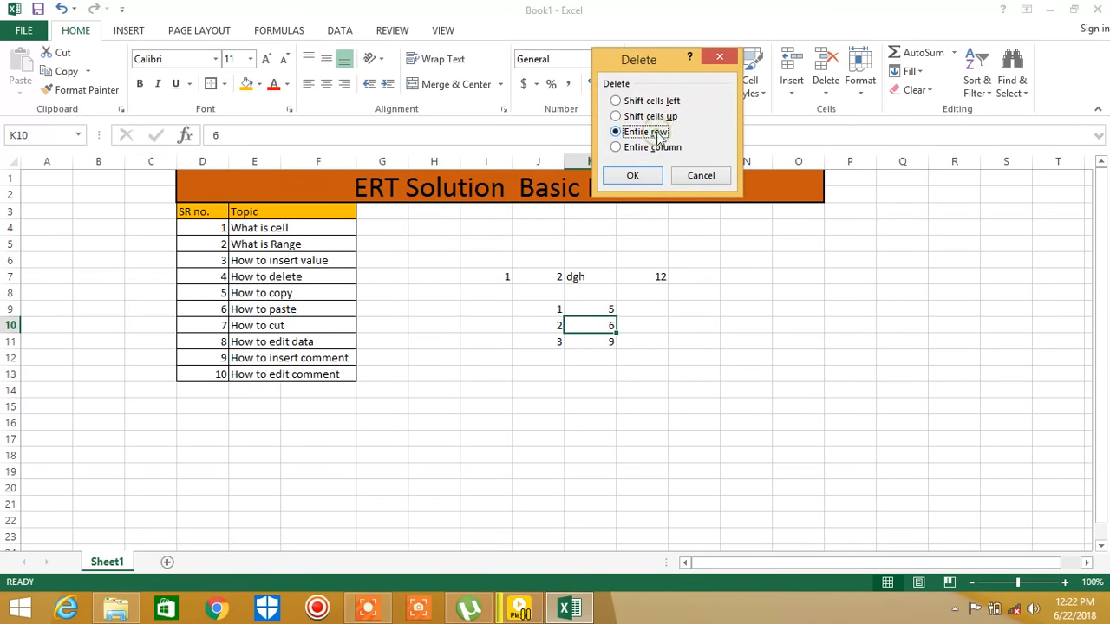
{"action": "left_click", "coordinate": [632, 176]}
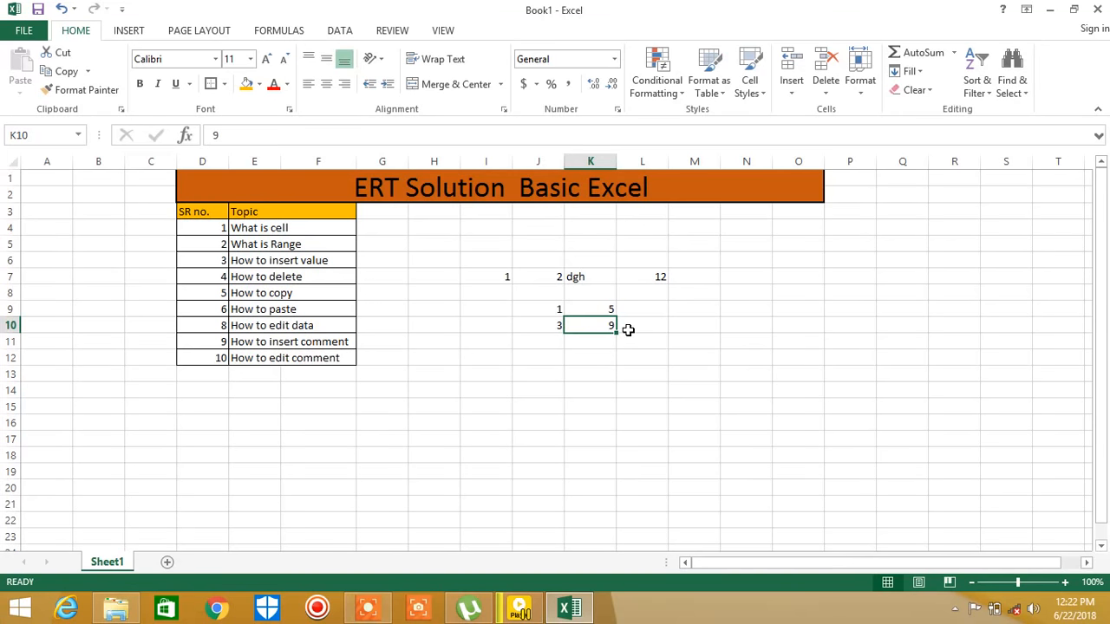
{"action": "key", "text": "ctrl+z"}
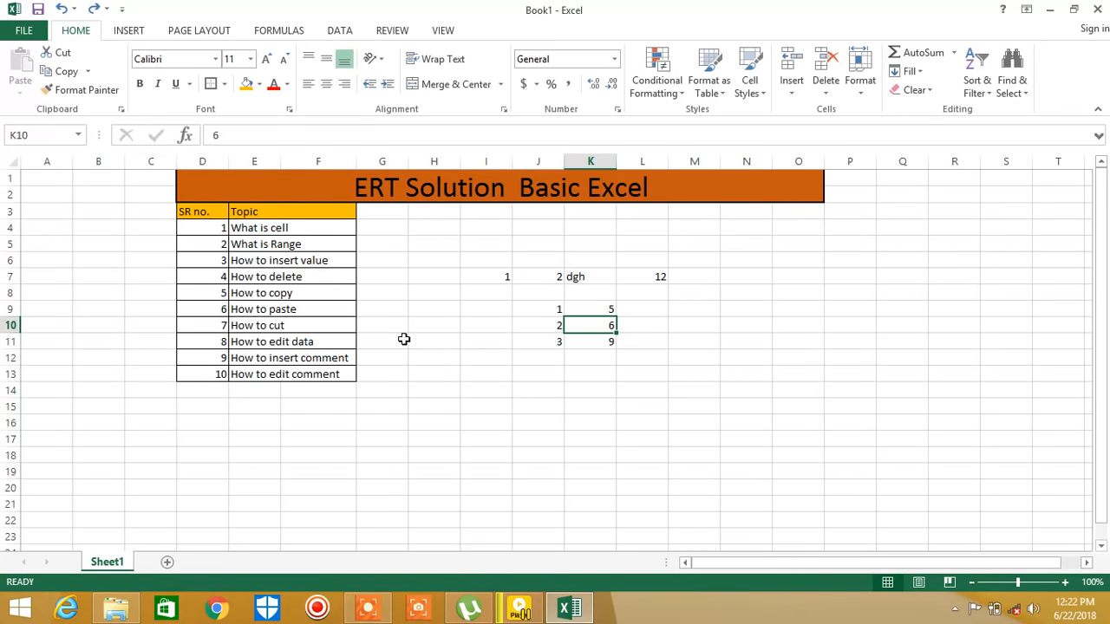